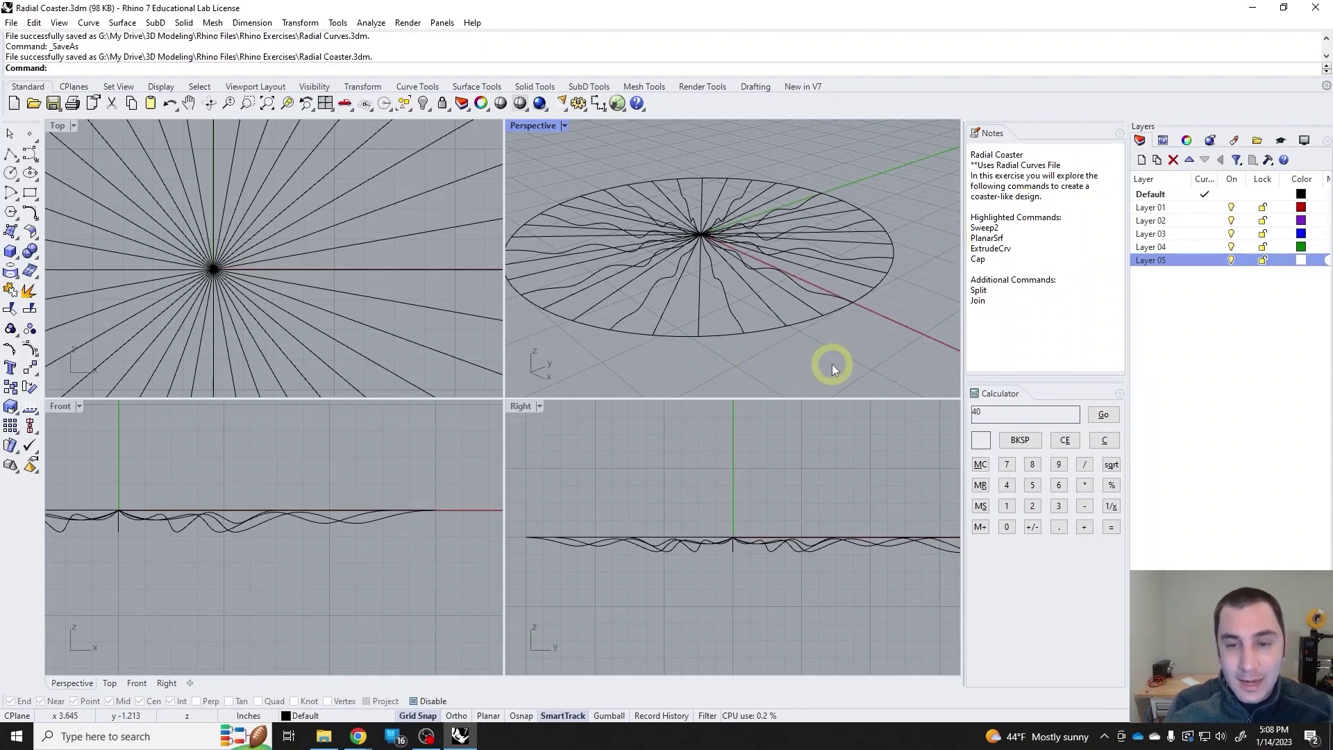
Split the outer circle using all the radial curves as cutting objects
{"action": "key", "text": "ctrl+a"}
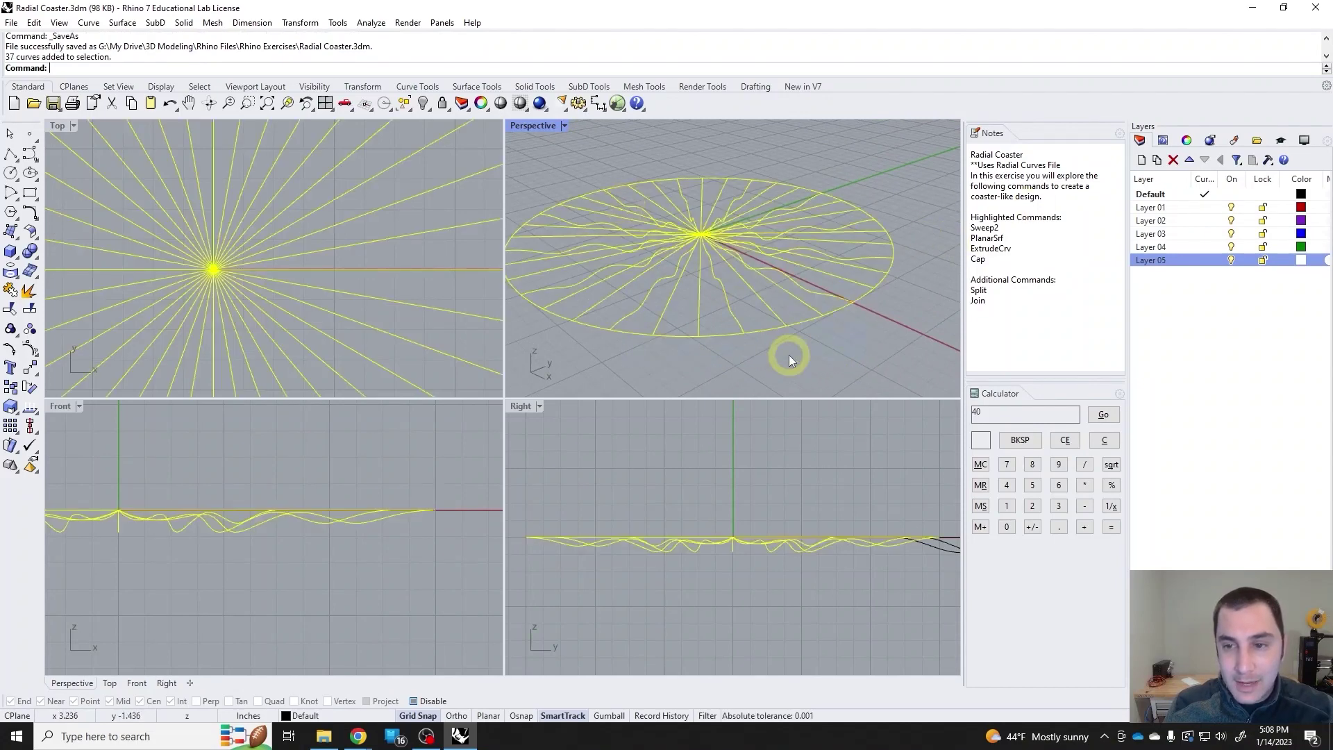
{"action": "left_click", "coordinate": [802, 366]}
{"action": "right_click_drag", "start_coordinate": [802, 367], "coordinate": [774, 354]}
{"action": "left_click", "coordinate": [798, 345]}
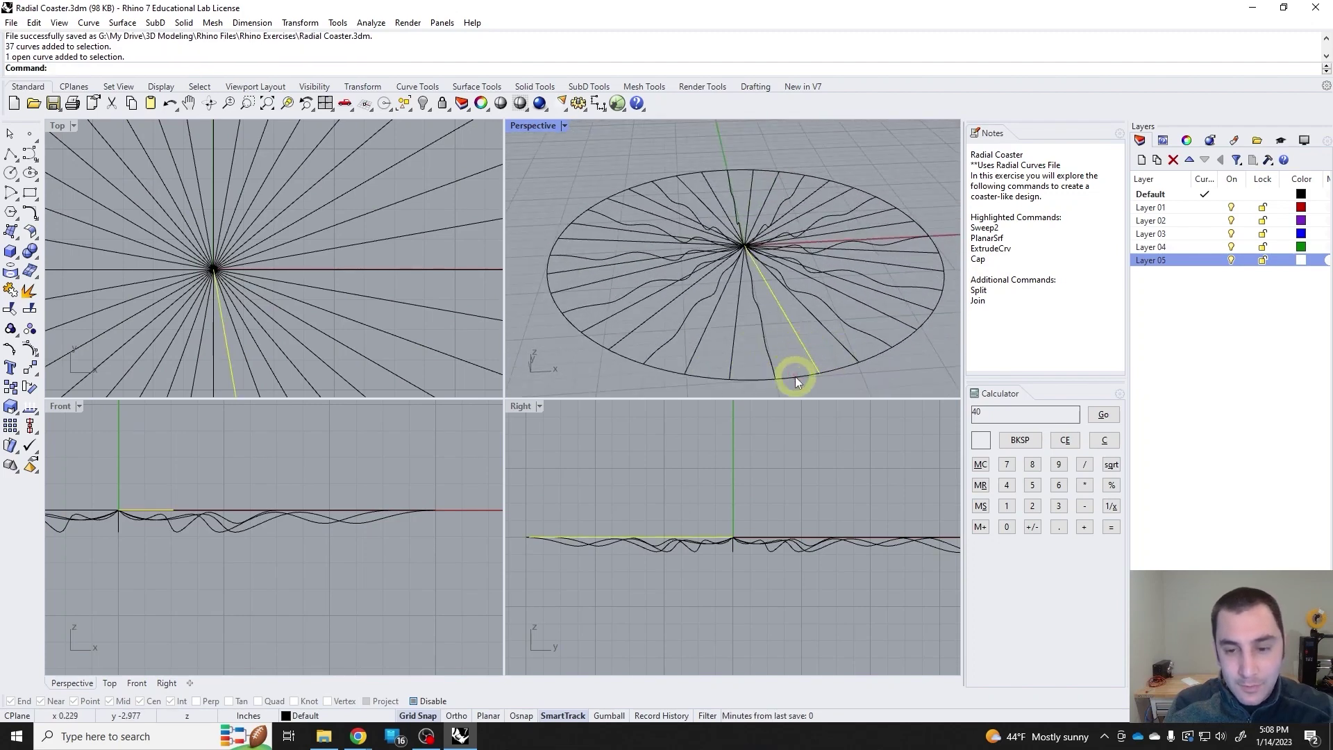
{"action": "left_click", "coordinate": [794, 376]}
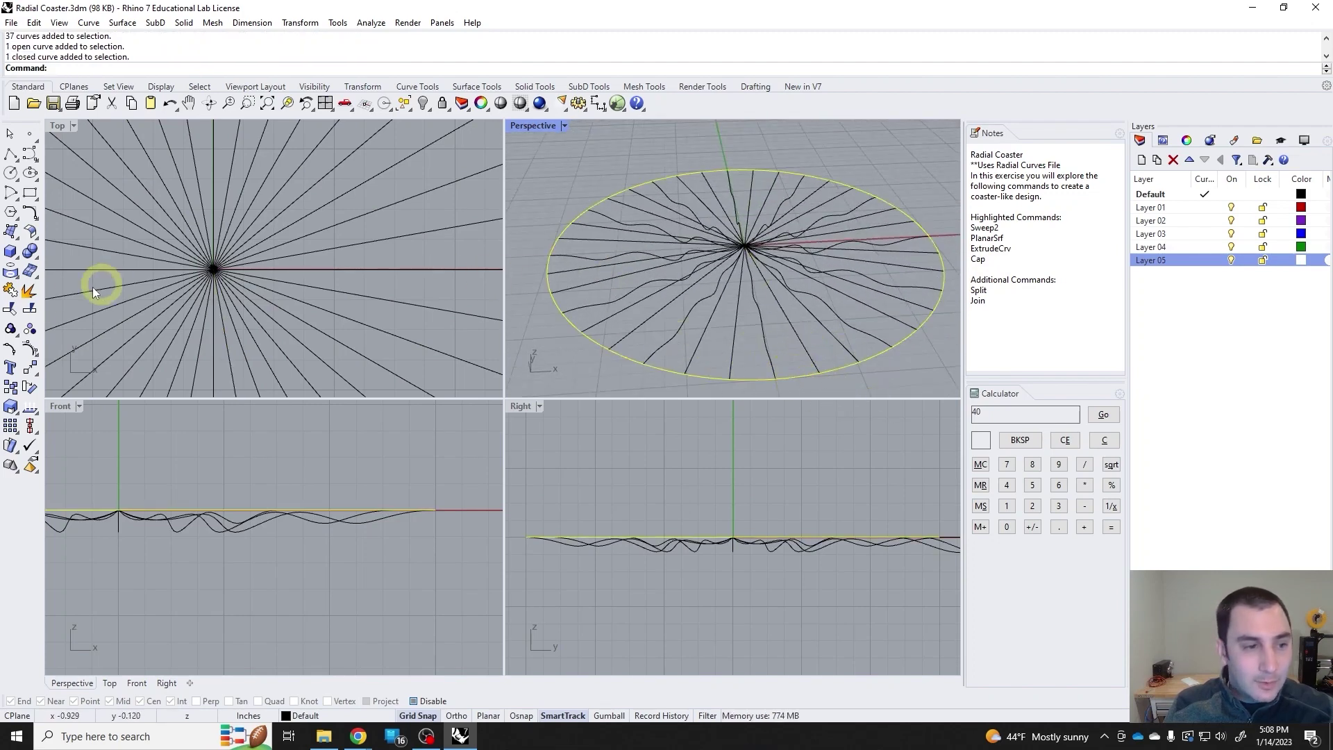
{"action": "left_click", "coordinate": [30, 308]}
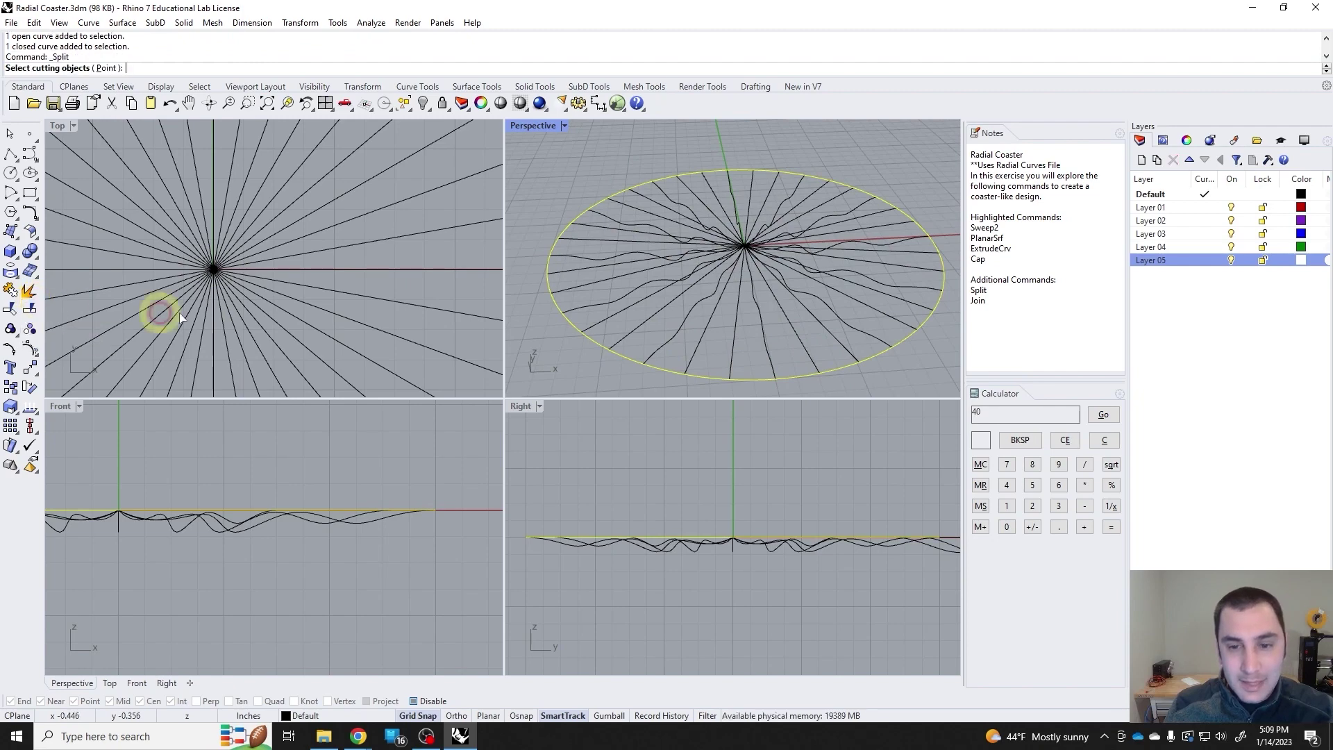
{"action": "scroll", "coordinate": [683, 320], "scroll_direction": "down", "scroll_amount": 2}
{"action": "left_click_drag", "start_coordinate": [878, 363], "coordinate": [632, 235]}
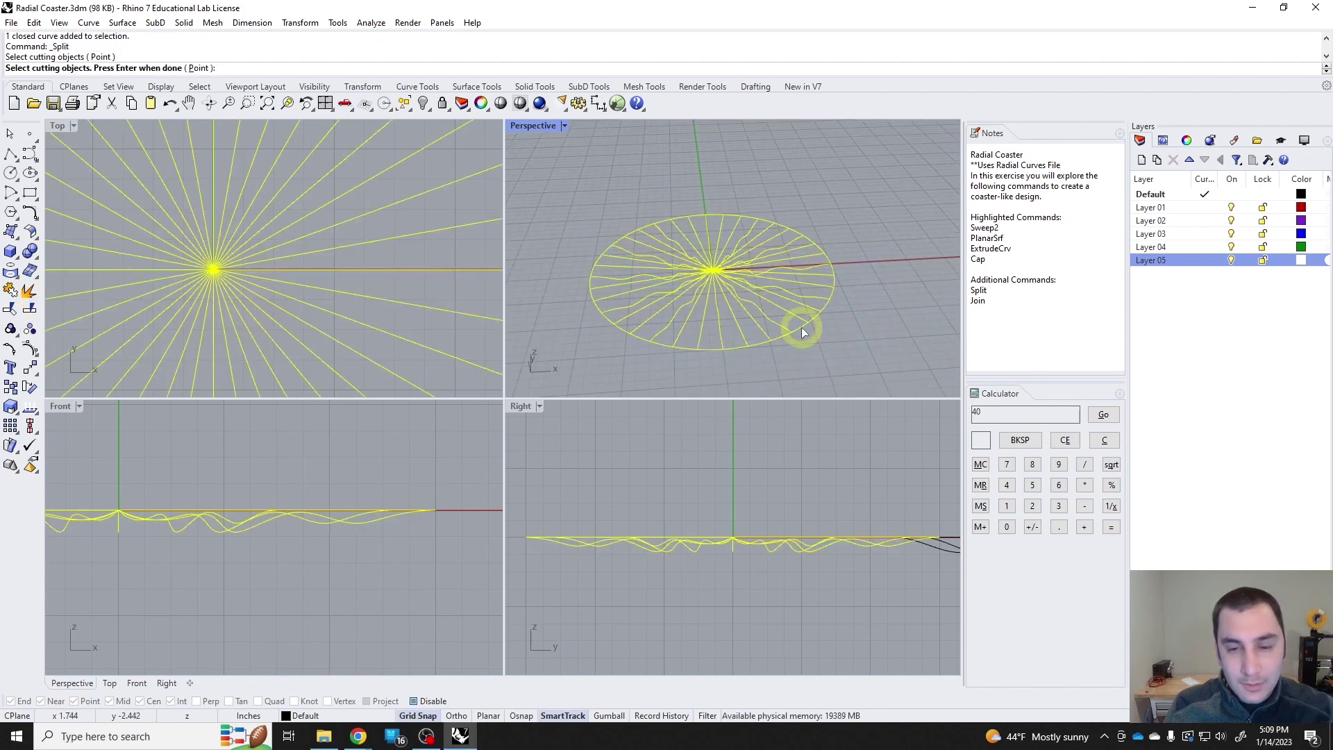
{"action": "key", "text": "Return"}
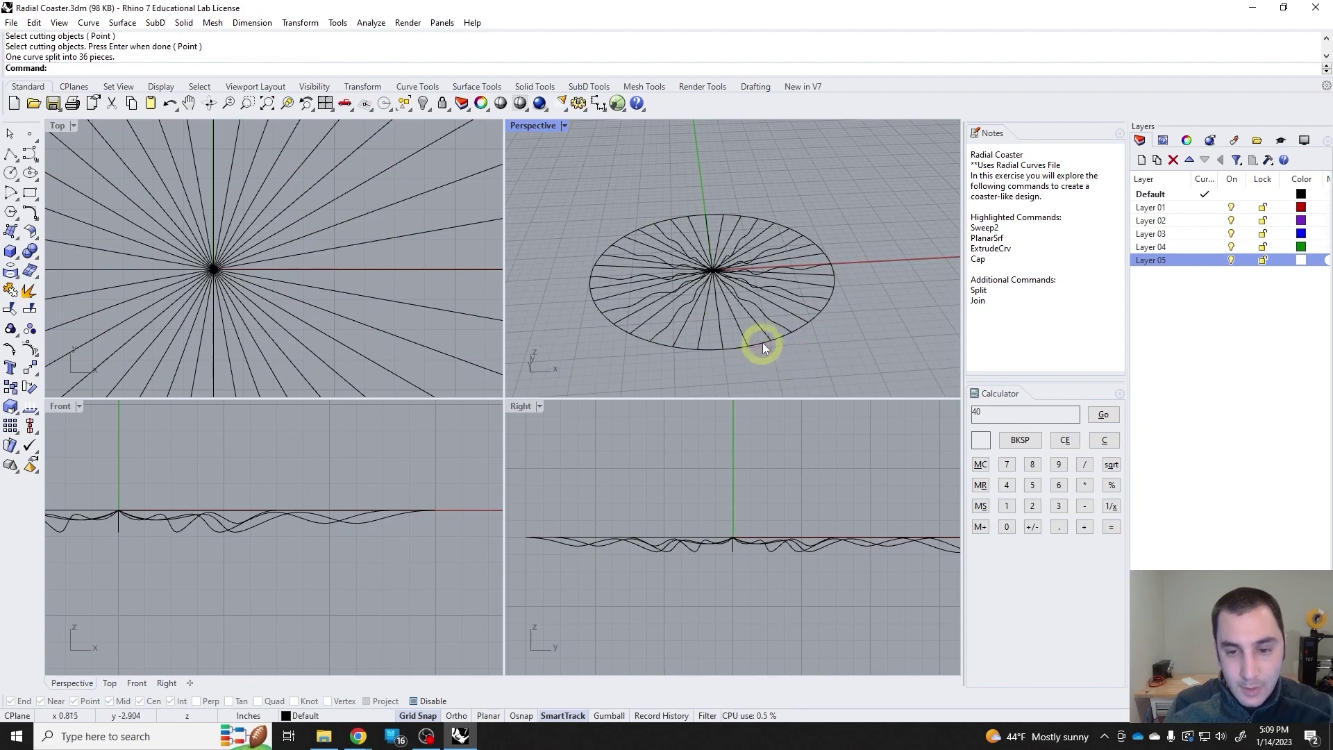
Check the split circle by selecting individual arc segments along its rim
{"action": "left_click", "coordinate": [762, 343]}
{"action": "left_click", "coordinate": [734, 345]}
{"action": "scroll", "coordinate": [734, 347], "scroll_direction": "up", "scroll_amount": 2}
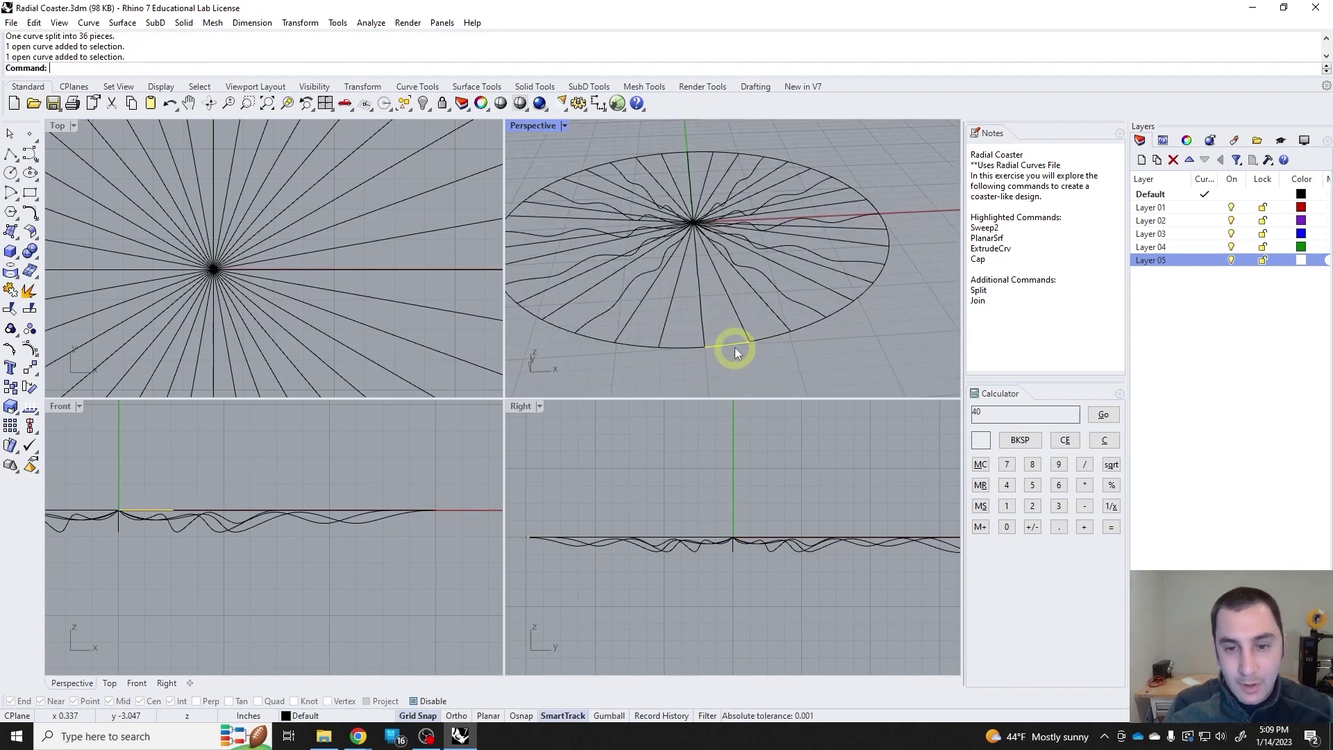
{"action": "mouse_move", "coordinate": [734, 347]}
{"action": "right_mouse_down"}
{"action": "mouse_move", "coordinate": [758, 305]}
{"action": "mouse_move", "coordinate": [707, 308]}
{"action": "mouse_move", "coordinate": [725, 338]}
{"action": "right_mouse_up"}
{"action": "scroll", "coordinate": [700, 272], "scroll_direction": "up", "scroll_amount": 2}
{"action": "left_click", "coordinate": [702, 275]}
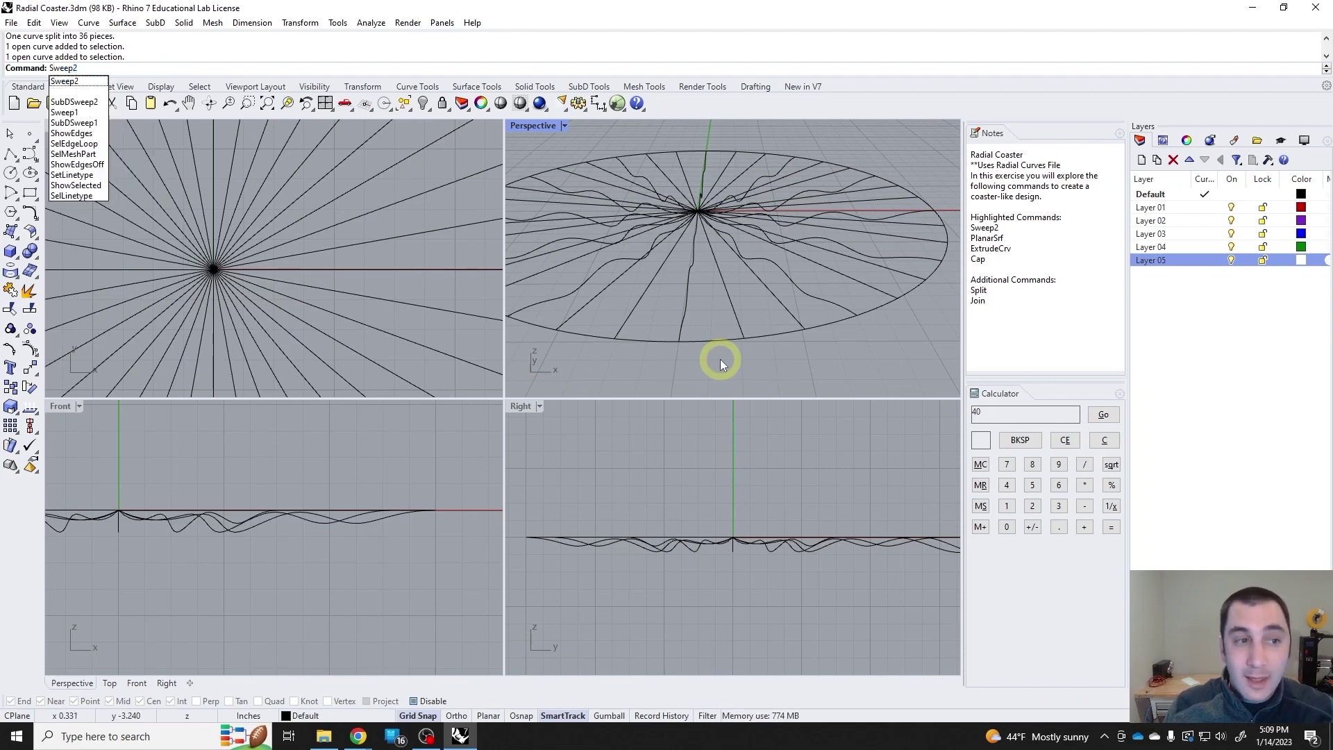
{"action": "key", "text": "BackSpace"}
{"action": "key", "text": "BackSpace"}
{"action": "key", "text": "BackSpace"}
{"action": "key", "text": "BackSpace"}
{"action": "key", "text": "BackSpace"}
{"action": "key", "text": "BackSpace"}
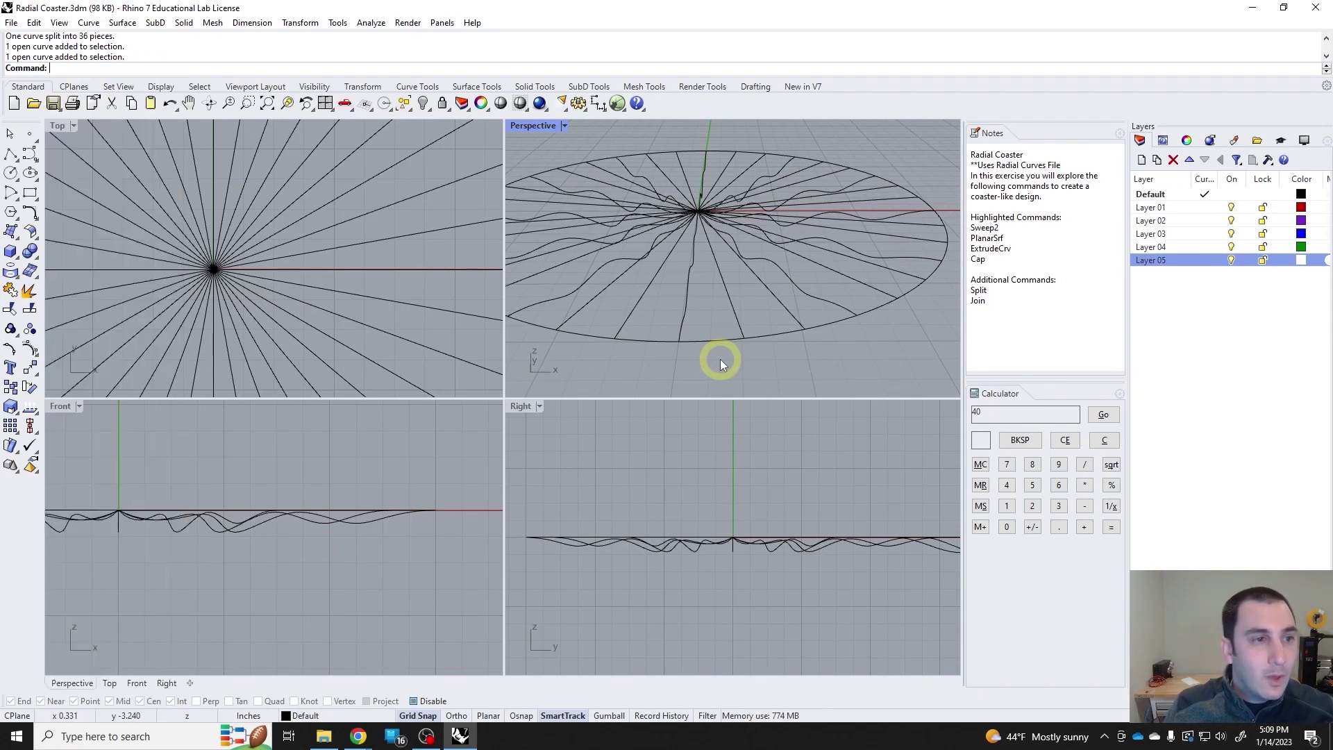
Sweep the rim arc along two rails, a wavy radial curve and the adjacent straight one, without changing the cross sections
{"action": "left_click", "coordinate": [125, 27]}
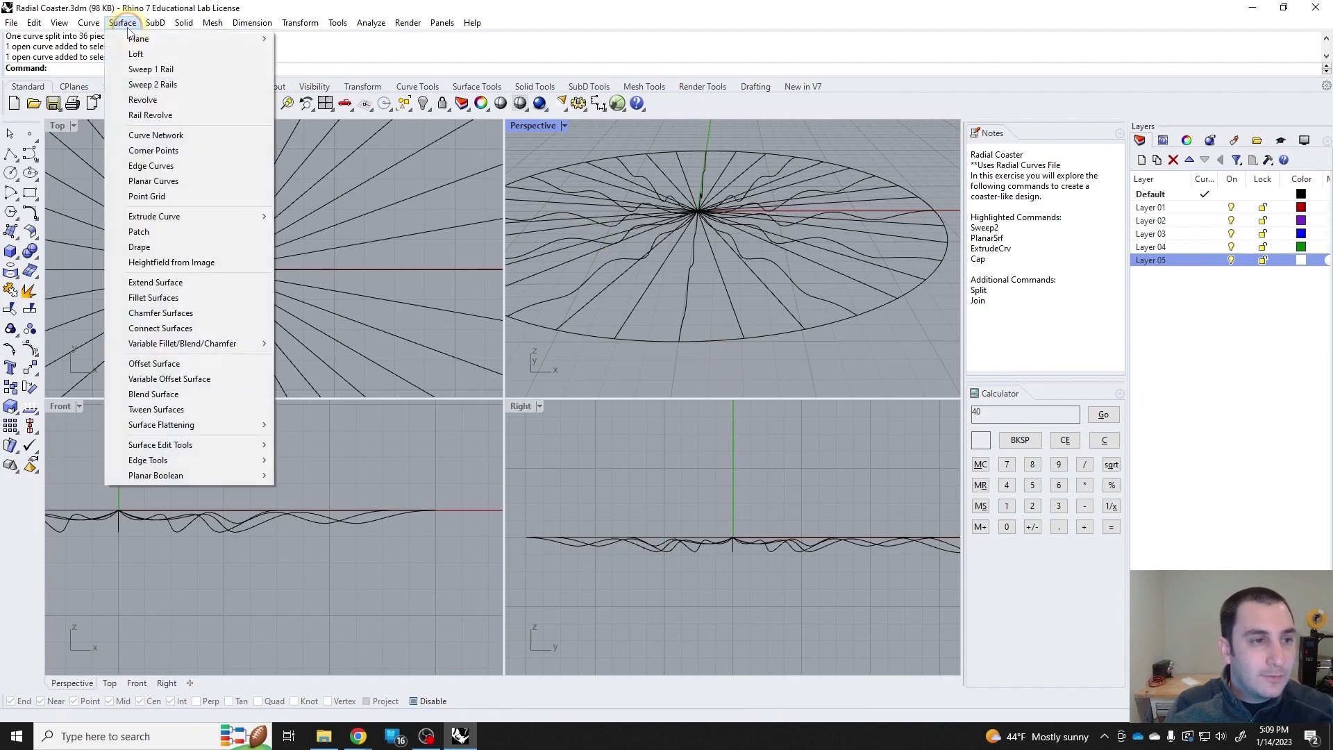
{"action": "left_click", "coordinate": [209, 85]}
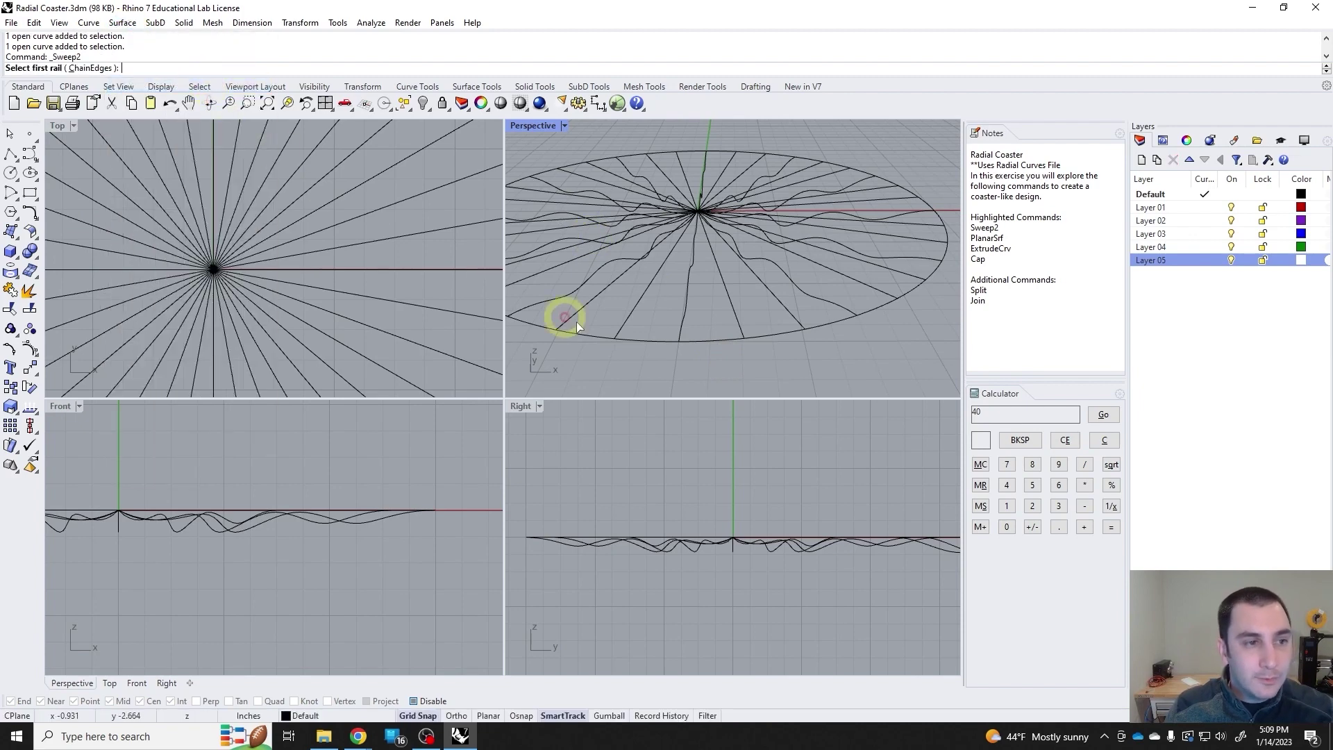
{"action": "right_click_drag", "start_coordinate": [697, 384], "coordinate": [664, 299]}
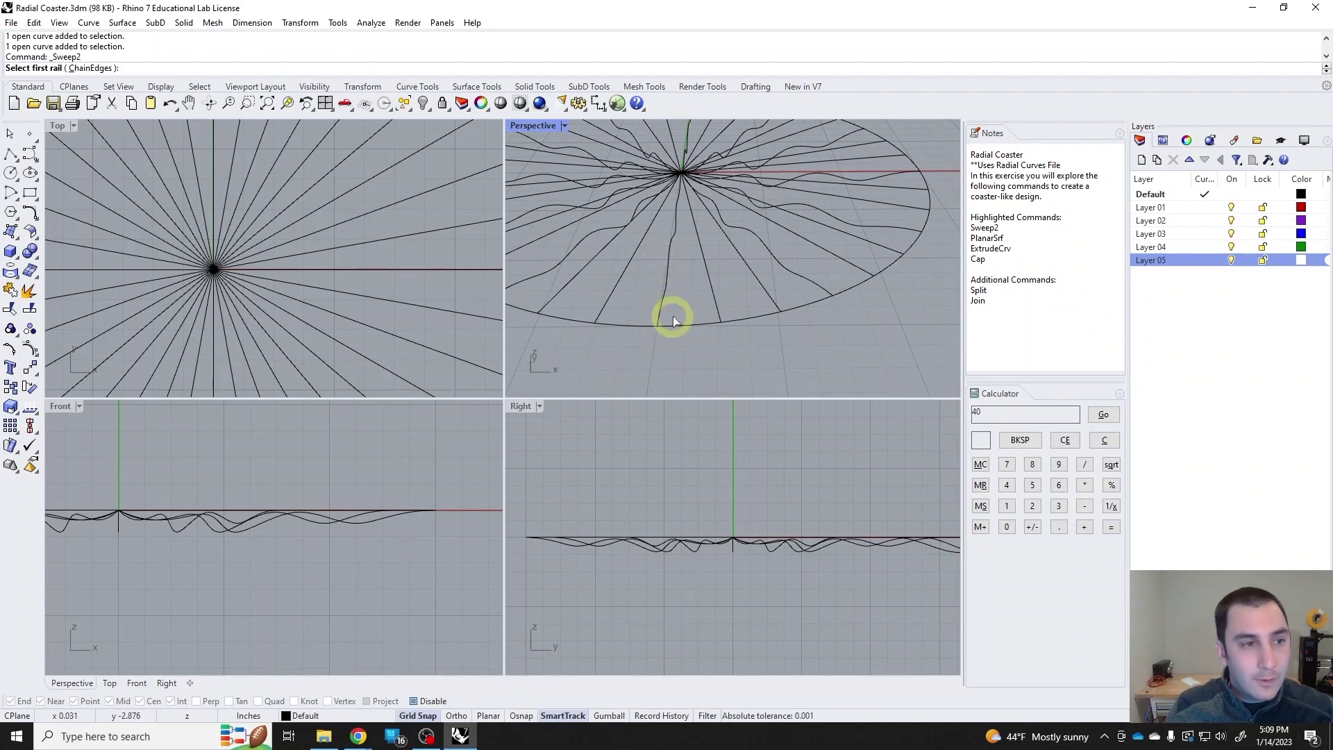
{"action": "left_click", "coordinate": [661, 314]}
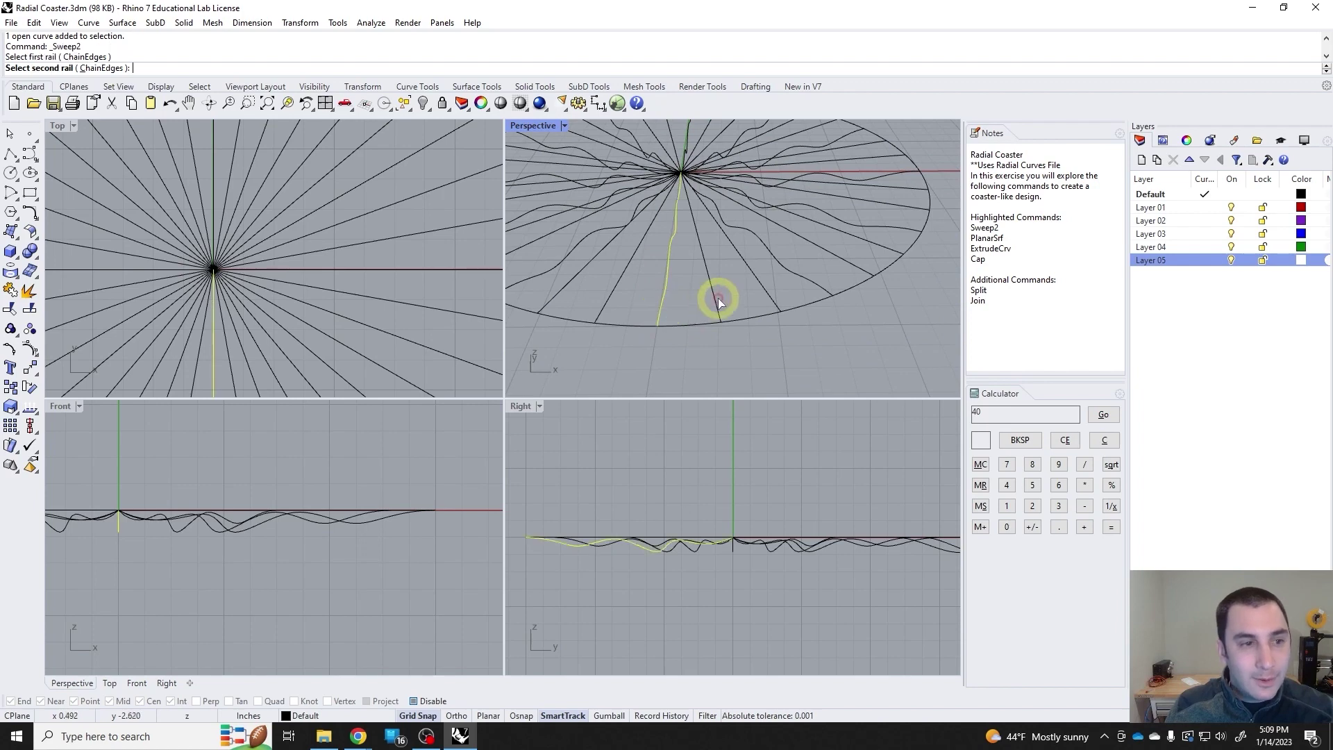
{"action": "left_click", "coordinate": [702, 312]}
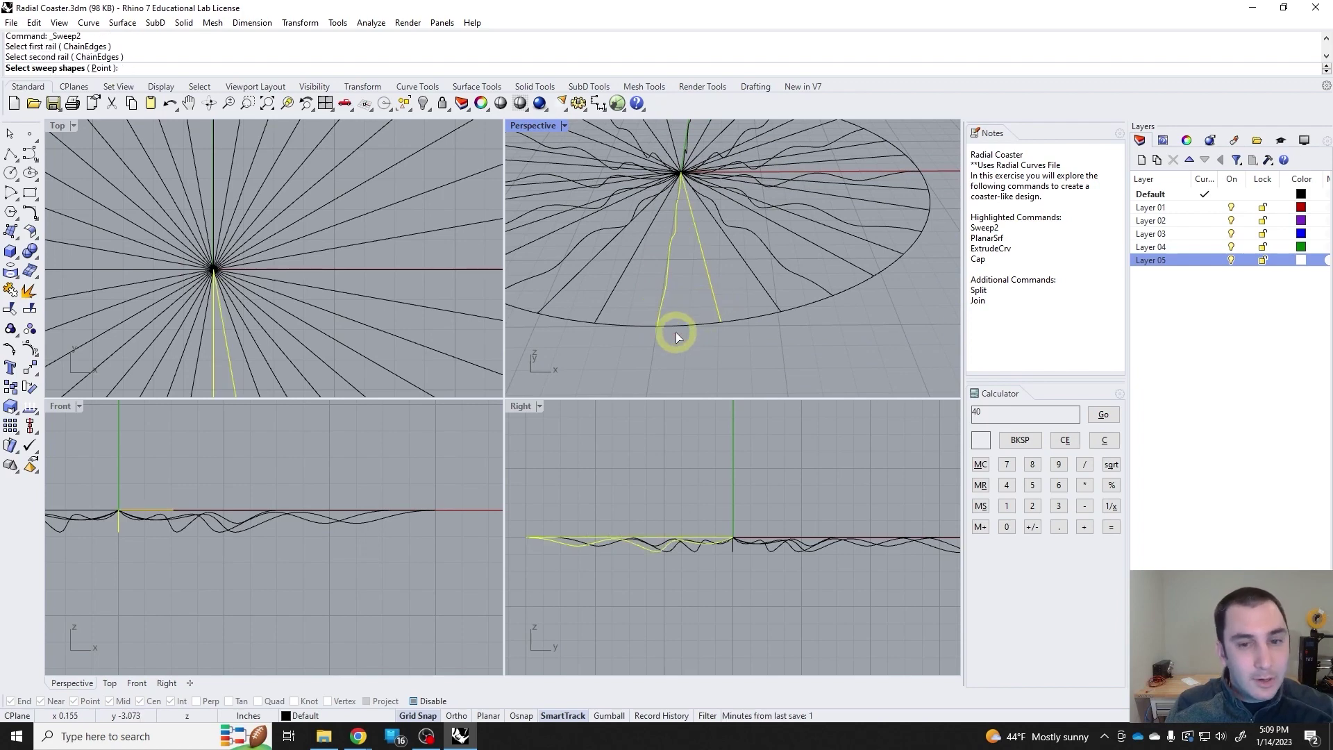
{"action": "left_click", "coordinate": [683, 329]}
{"action": "right_click_drag", "start_coordinate": [685, 359], "coordinate": [696, 273]}
{"action": "key", "text": "Return"}
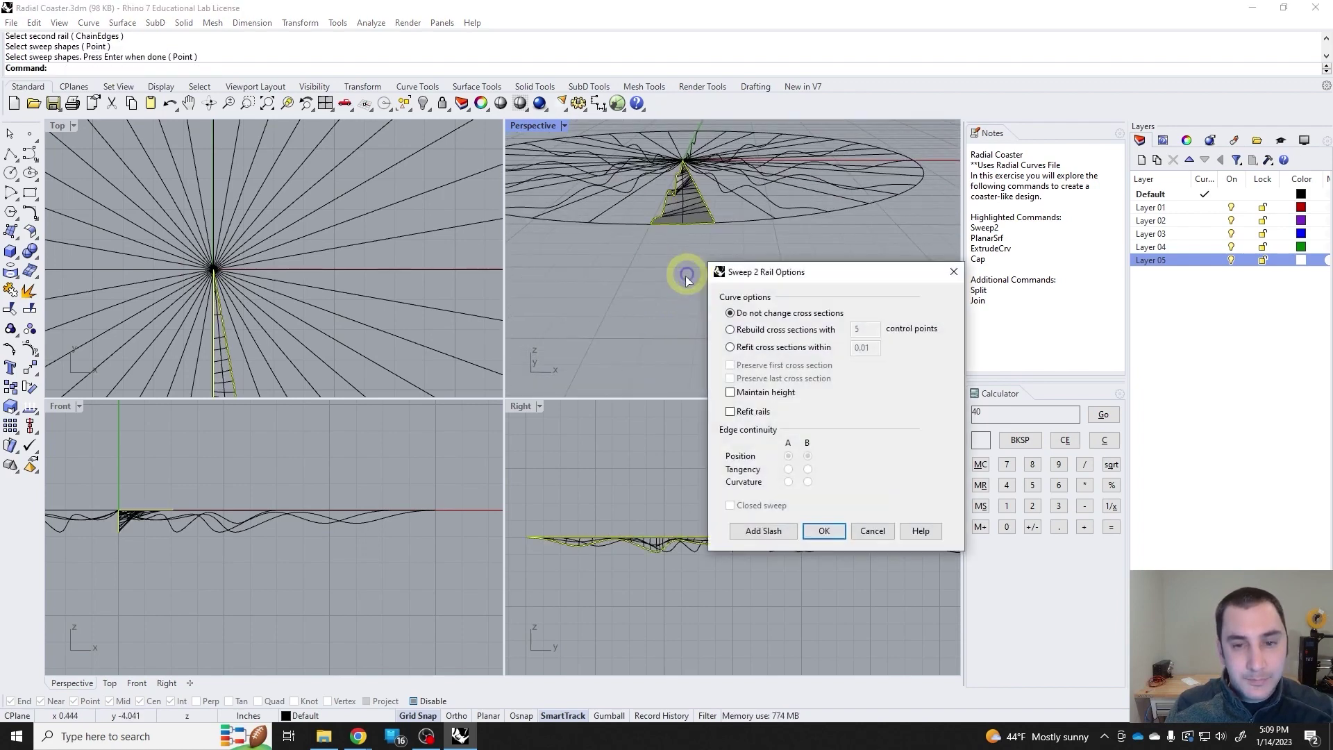
{"action": "right_click_drag", "start_coordinate": [666, 335], "coordinate": [633, 327]}
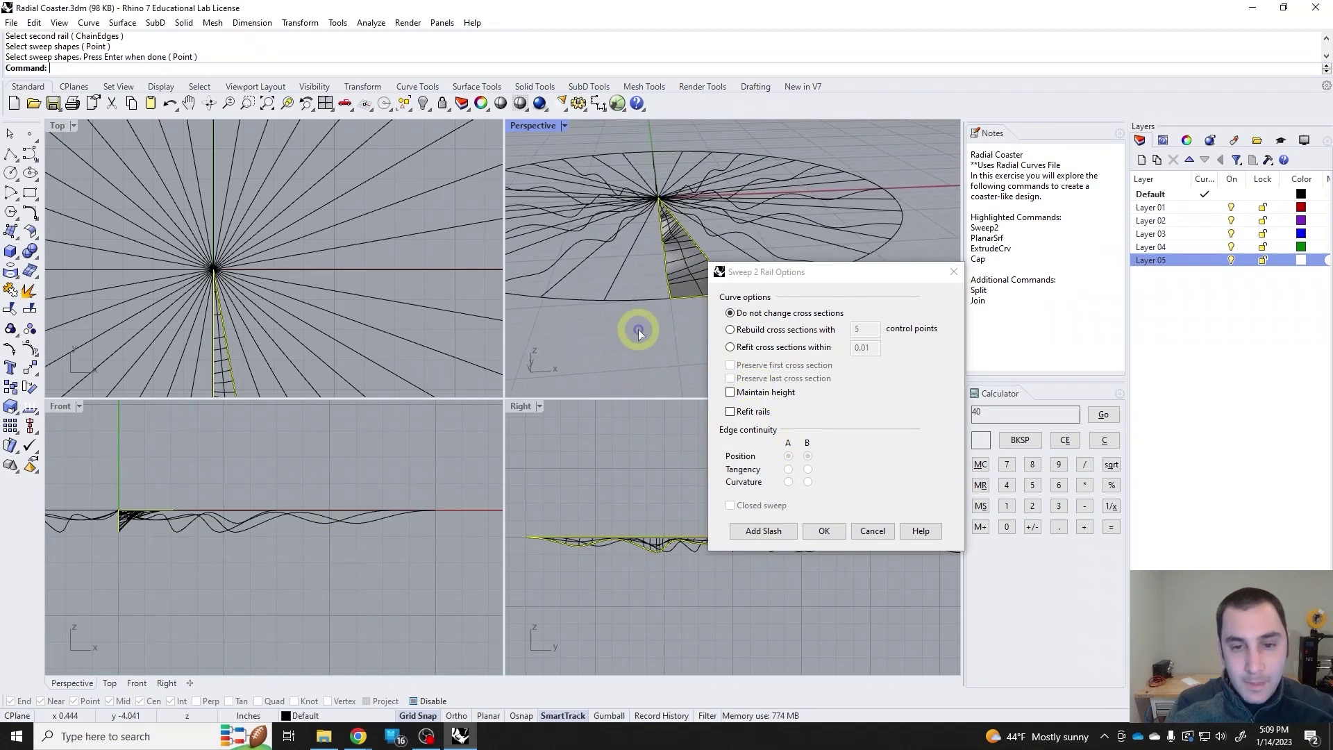
{"action": "left_click_drag", "start_coordinate": [804, 285], "coordinate": [884, 246]}
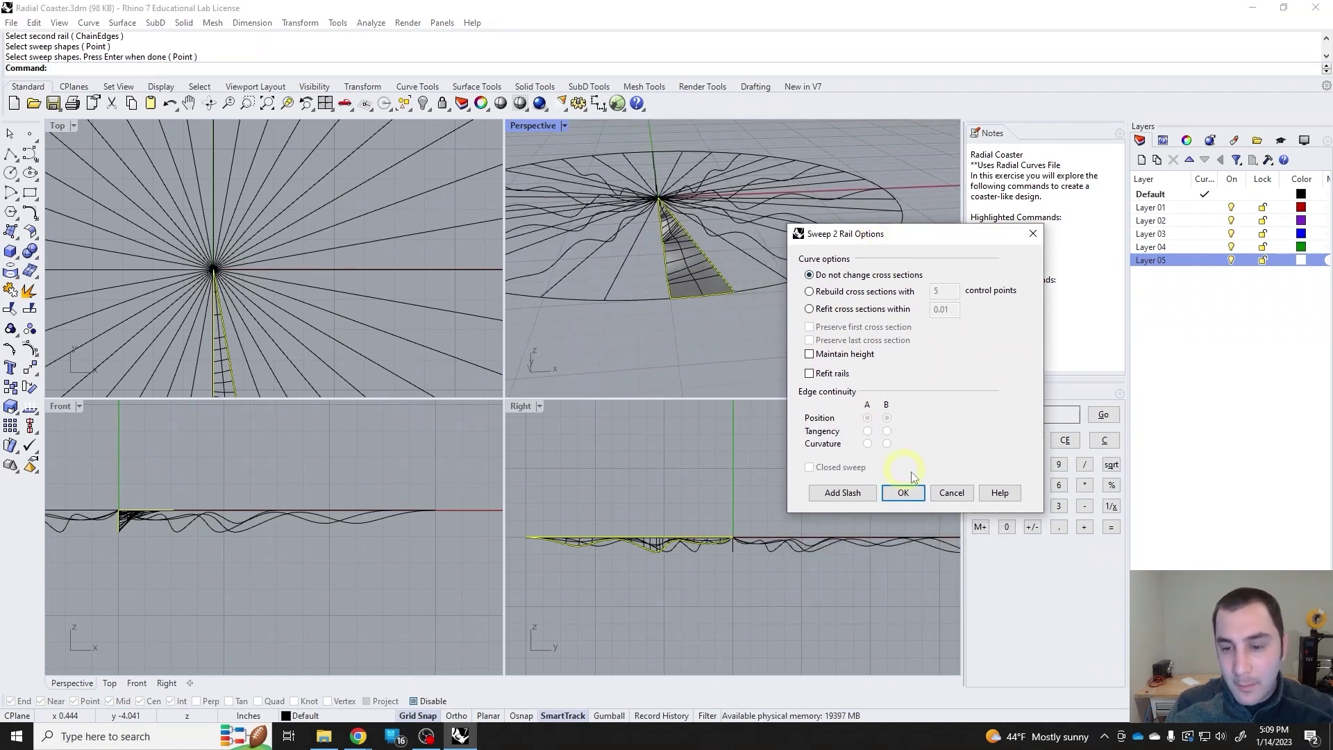
{"action": "left_click", "coordinate": [904, 492]}
{"action": "right_click_drag", "start_coordinate": [724, 378], "coordinate": [684, 321]}
{"action": "left_click", "coordinate": [693, 325]}
{"action": "key", "text": "Return"}
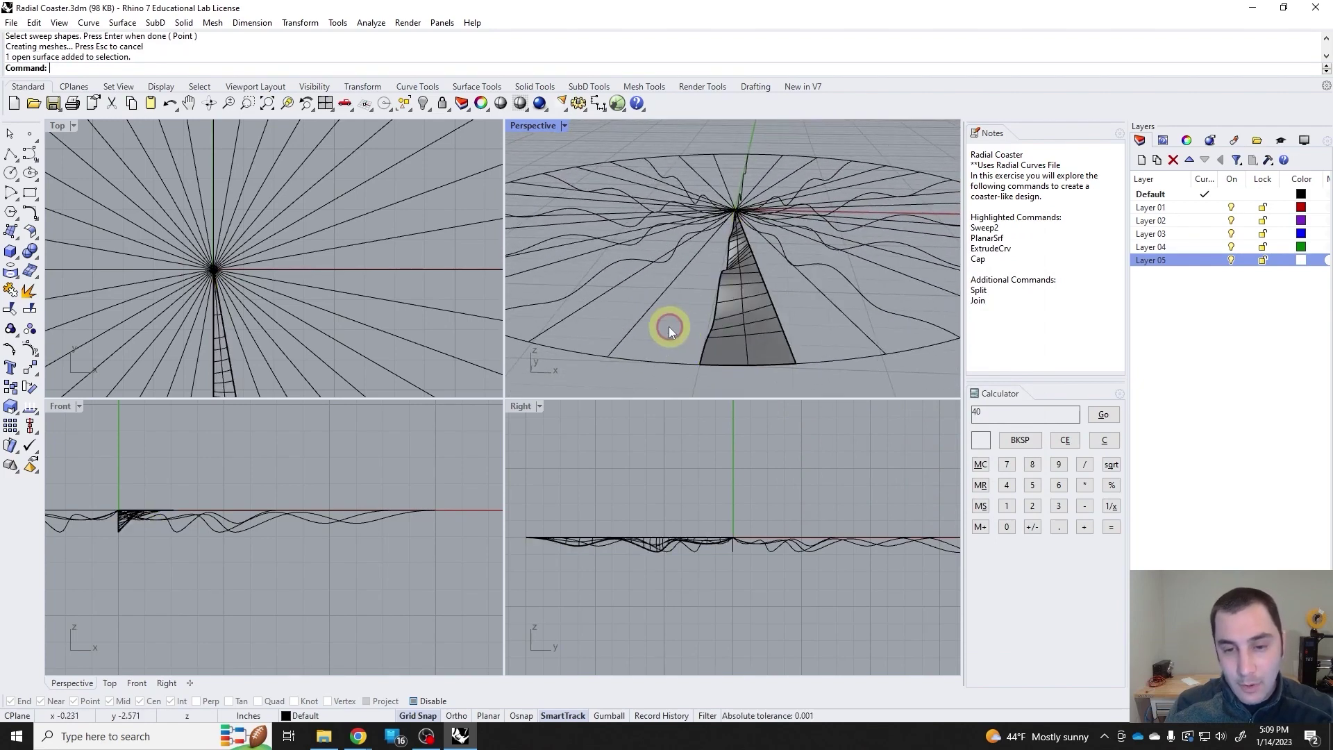
{"action": "left_click", "coordinate": [625, 340]}
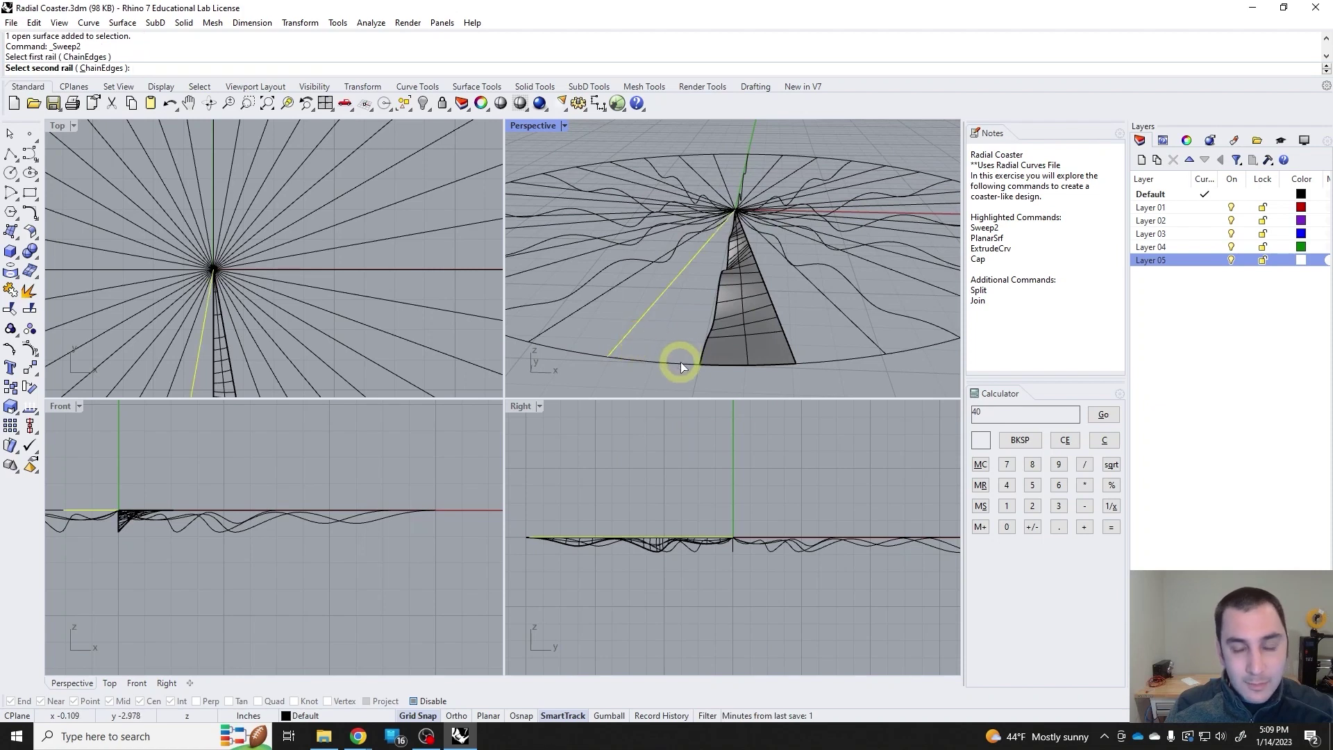
{"action": "key", "text": "Escape"}
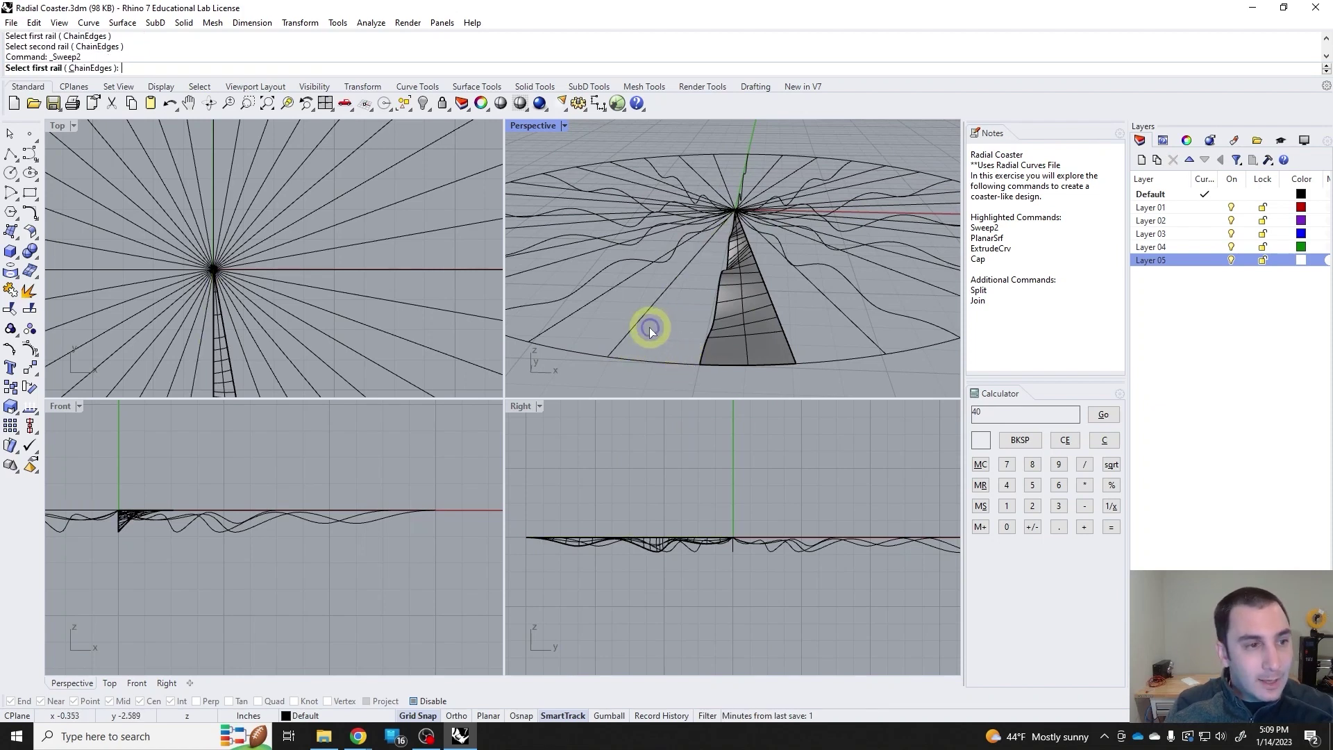
Create a two-rail sweep on the wavy curve's other side, using the neighbouring straight radial, the first surface's wavy edge and the rim arc
{"action": "key", "text": "Return"}
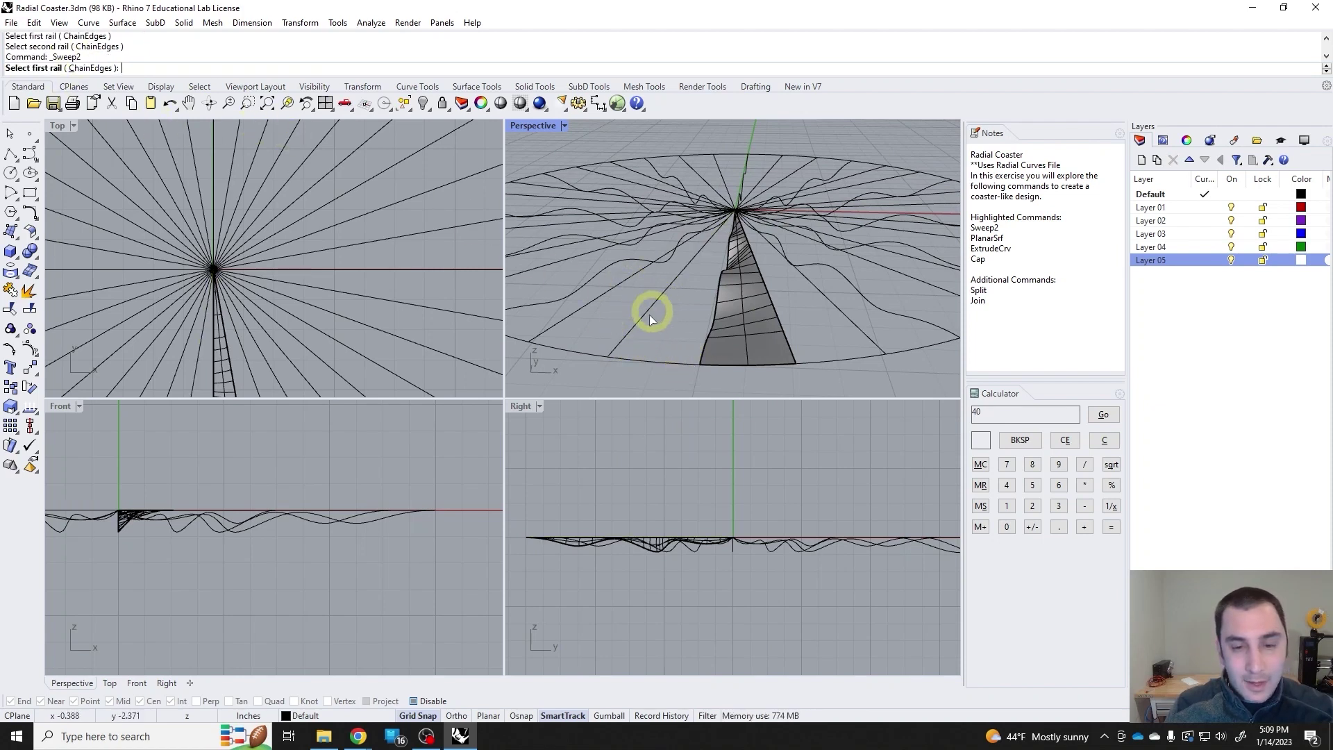
{"action": "left_click", "coordinate": [654, 353]}
{"action": "right_click_drag", "start_coordinate": [656, 355], "coordinate": [738, 351]}
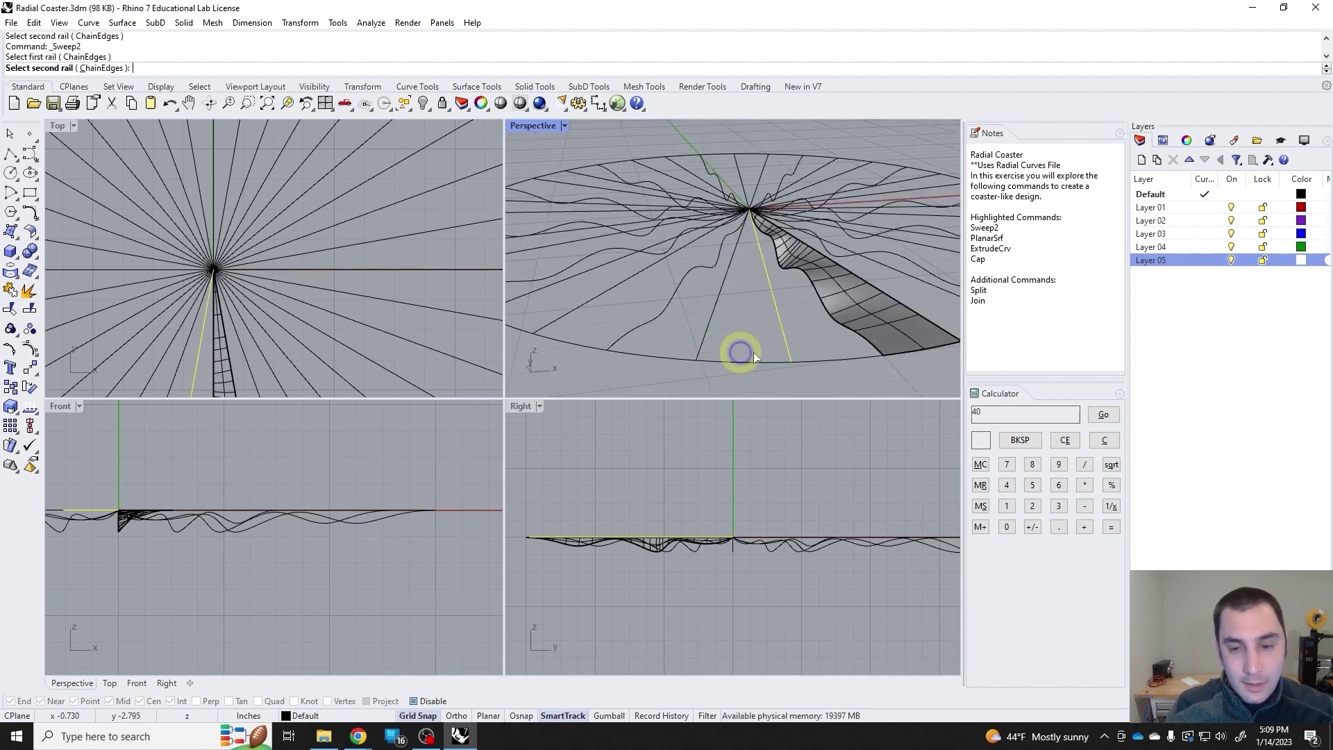
{"action": "left_click", "coordinate": [877, 352]}
{"action": "left_click", "coordinate": [927, 386]}
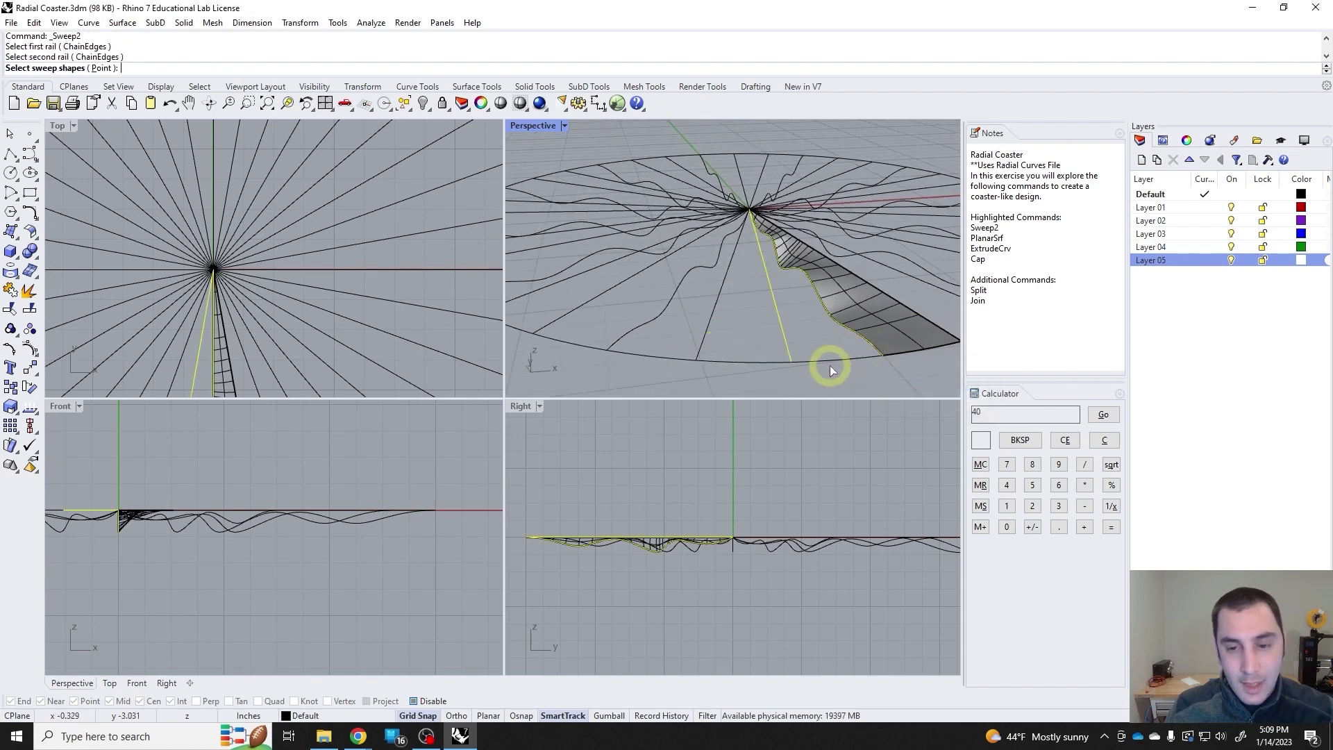
{"action": "right_click_drag", "start_coordinate": [810, 369], "coordinate": [632, 339]}
{"action": "right_click", "coordinate": [739, 352]}
{"action": "key", "text": "Return"}
{"action": "left_click", "coordinate": [715, 355]}
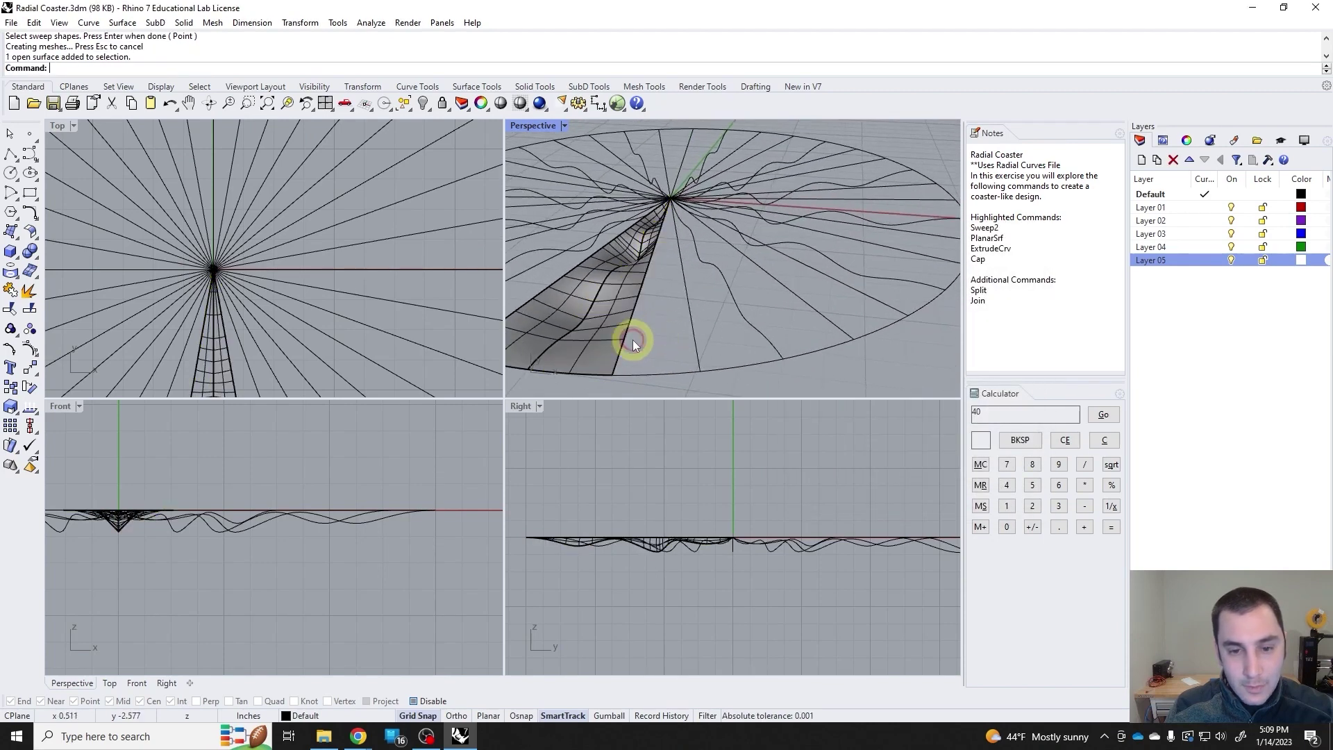
Fill the wedge bounded by two straight radial curves and their rim arc with a planar surface using PlanarSrf
{"action": "left_click", "coordinate": [627, 343]}
{"action": "left_click", "coordinate": [685, 380]}
{"action": "left_click", "coordinate": [646, 373], "text": "shift"}
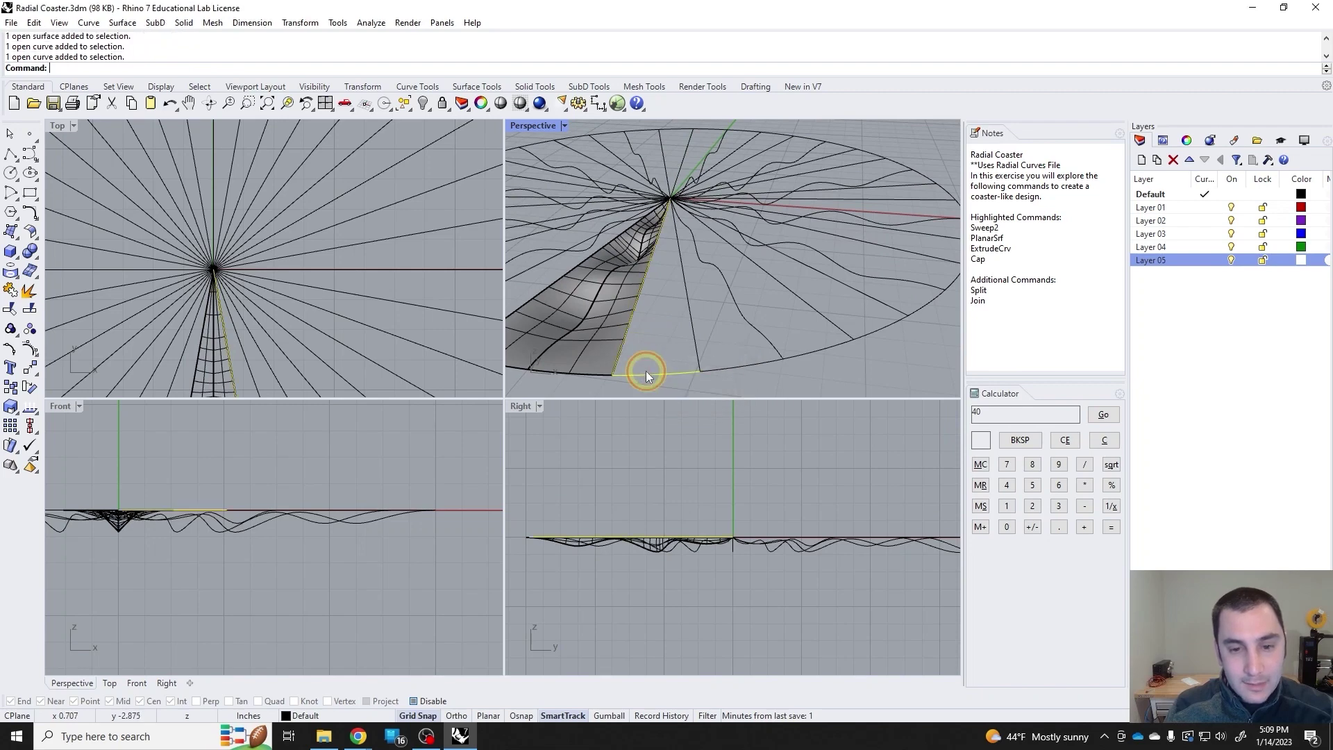
{"action": "right_click_drag", "start_coordinate": [694, 344], "coordinate": [714, 300]}
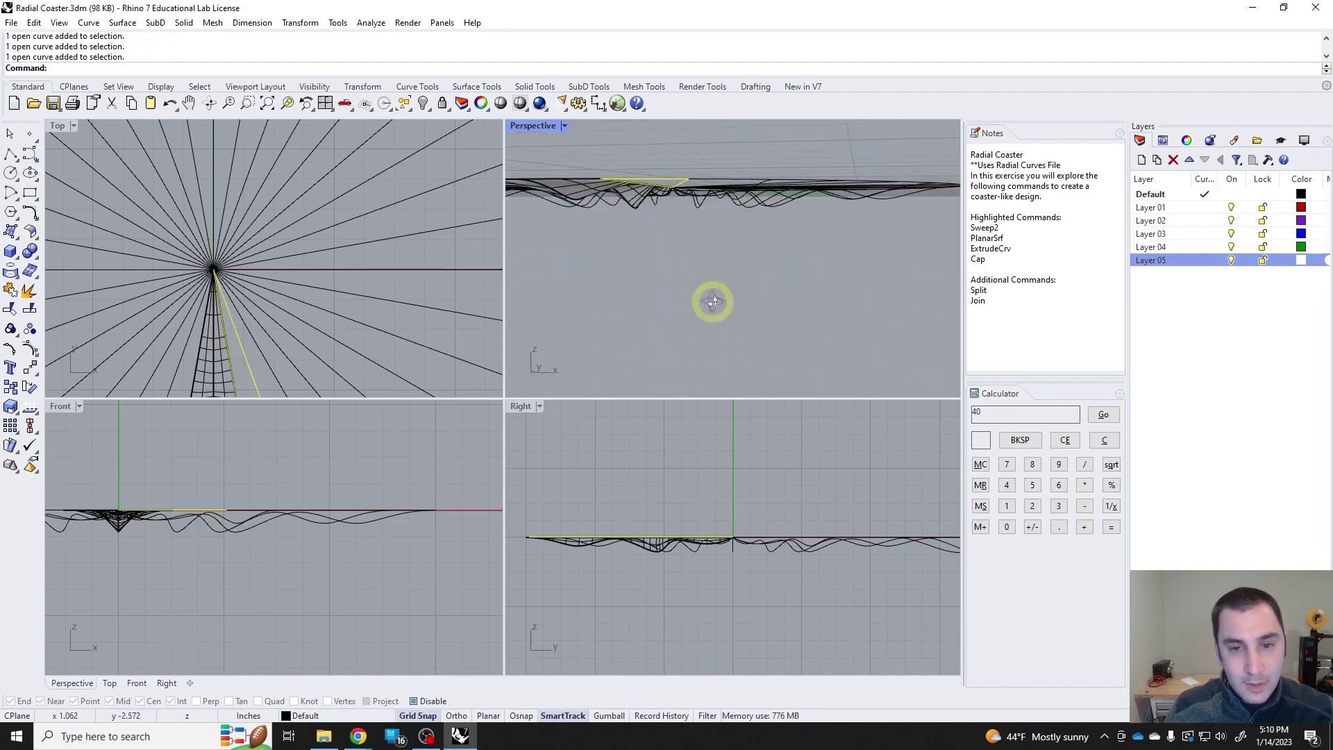
{"action": "right_click_drag", "start_coordinate": [672, 189], "coordinate": [697, 329]}
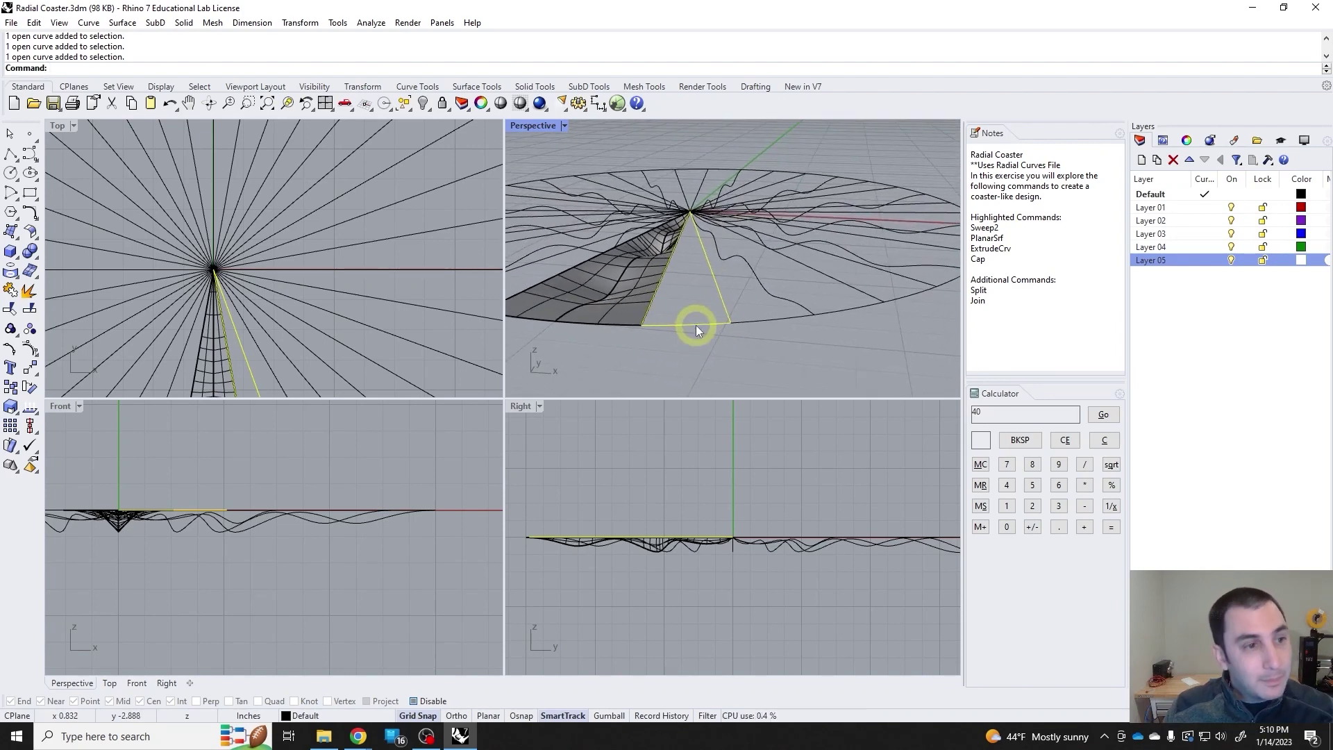
{"action": "type", "text": "lanar"}
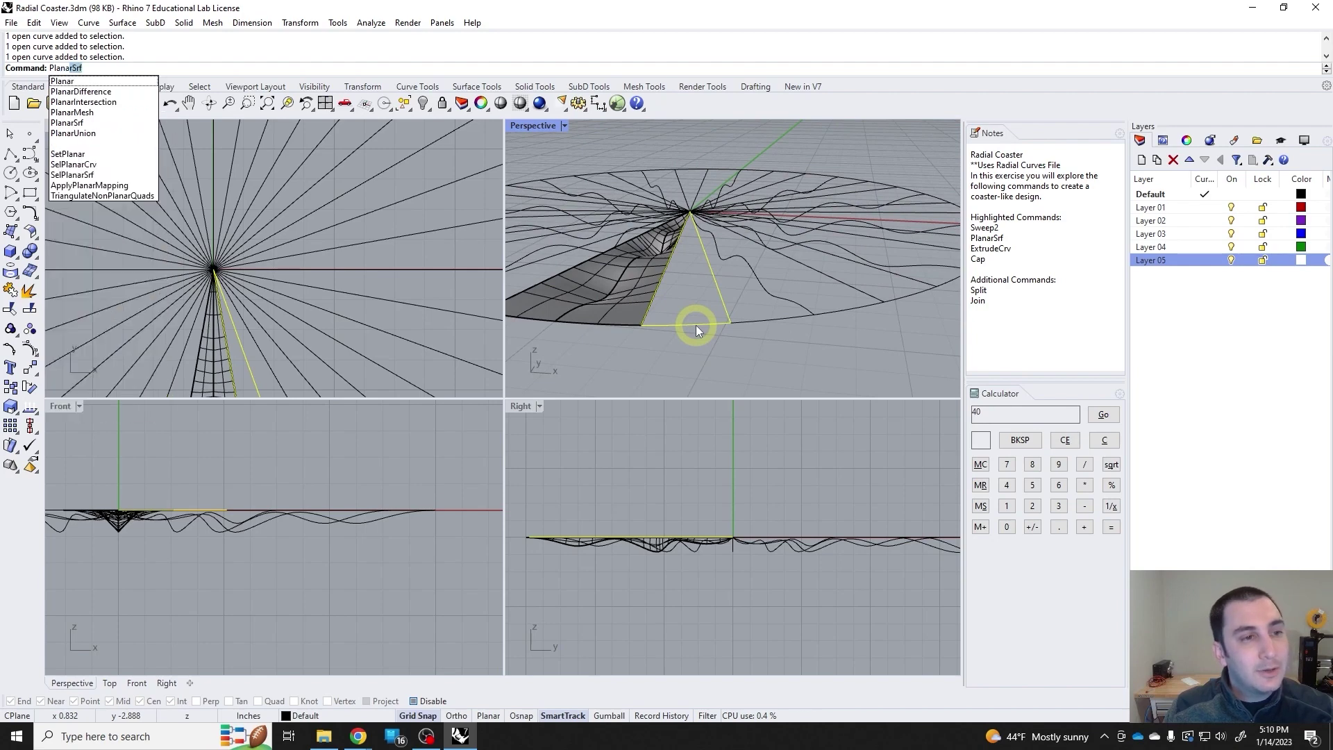
{"action": "type", "text": "Srf"}
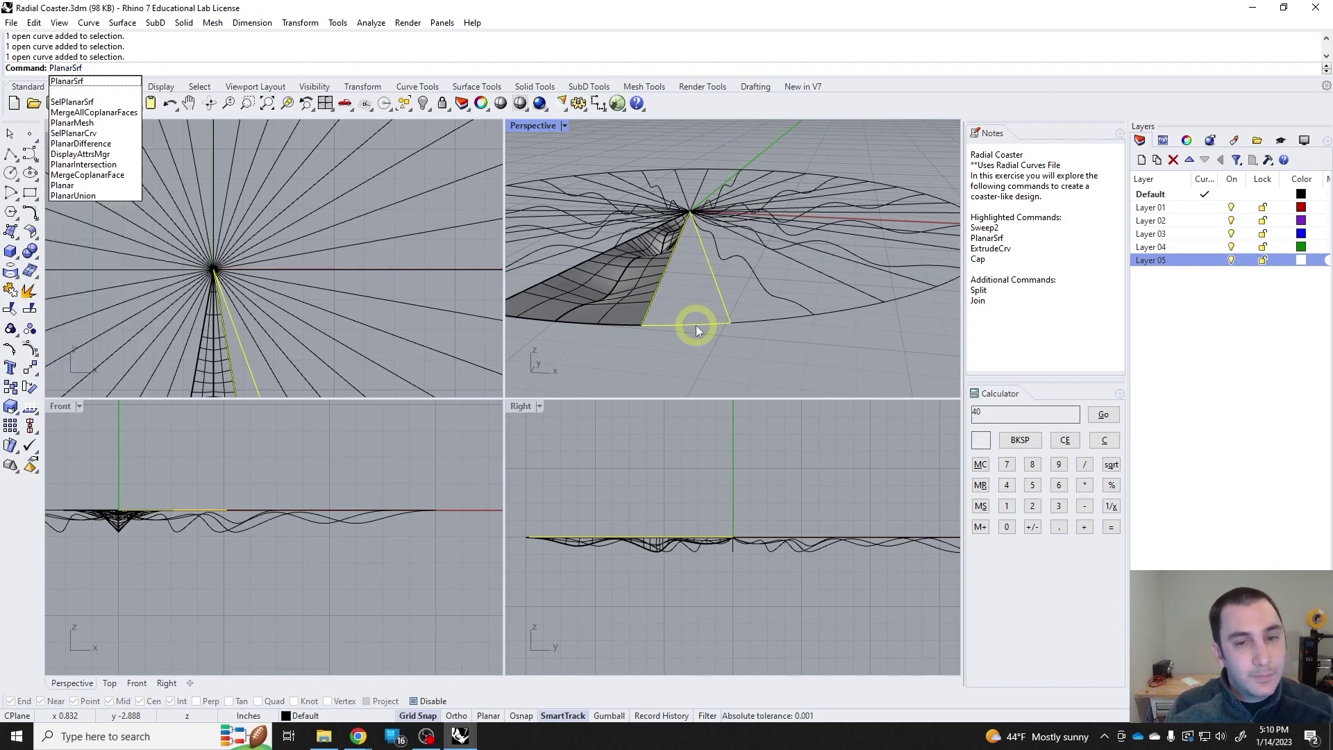
{"action": "key", "text": "Return"}
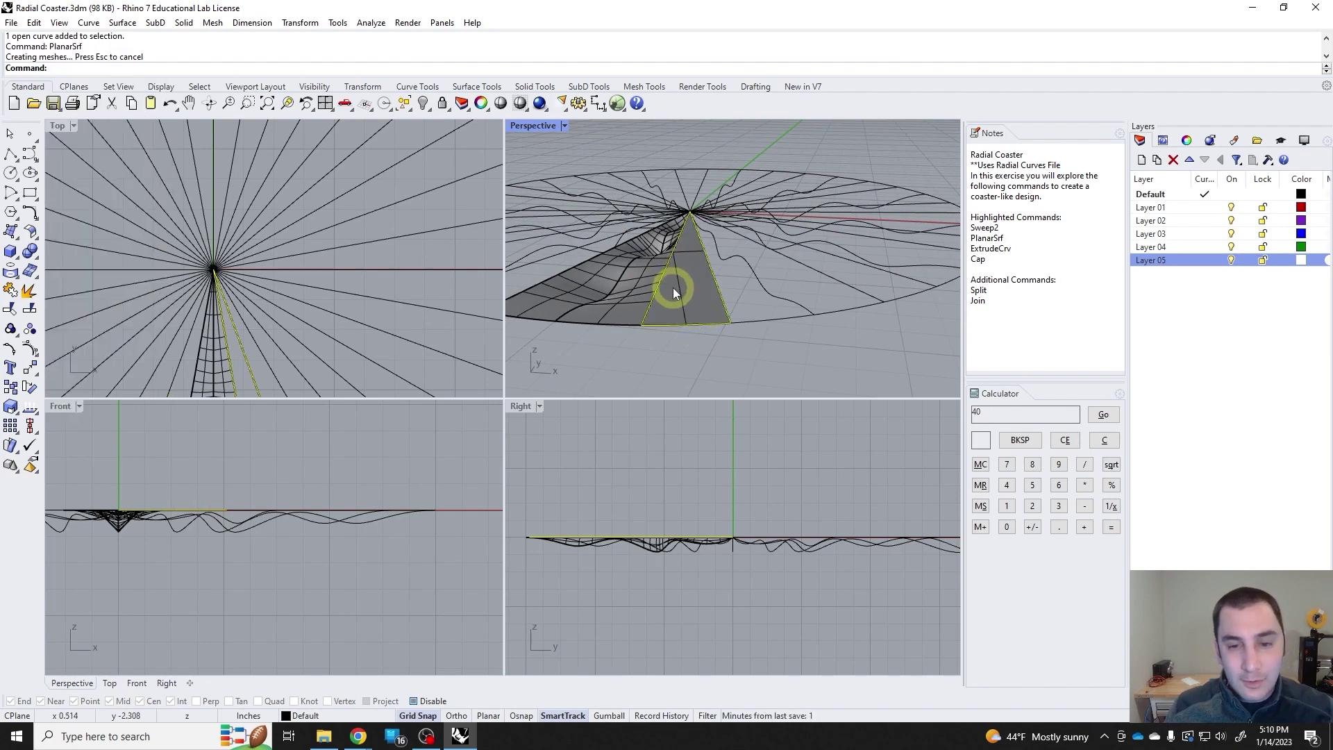
{"action": "right_click_drag", "start_coordinate": [672, 288], "coordinate": [698, 278]}
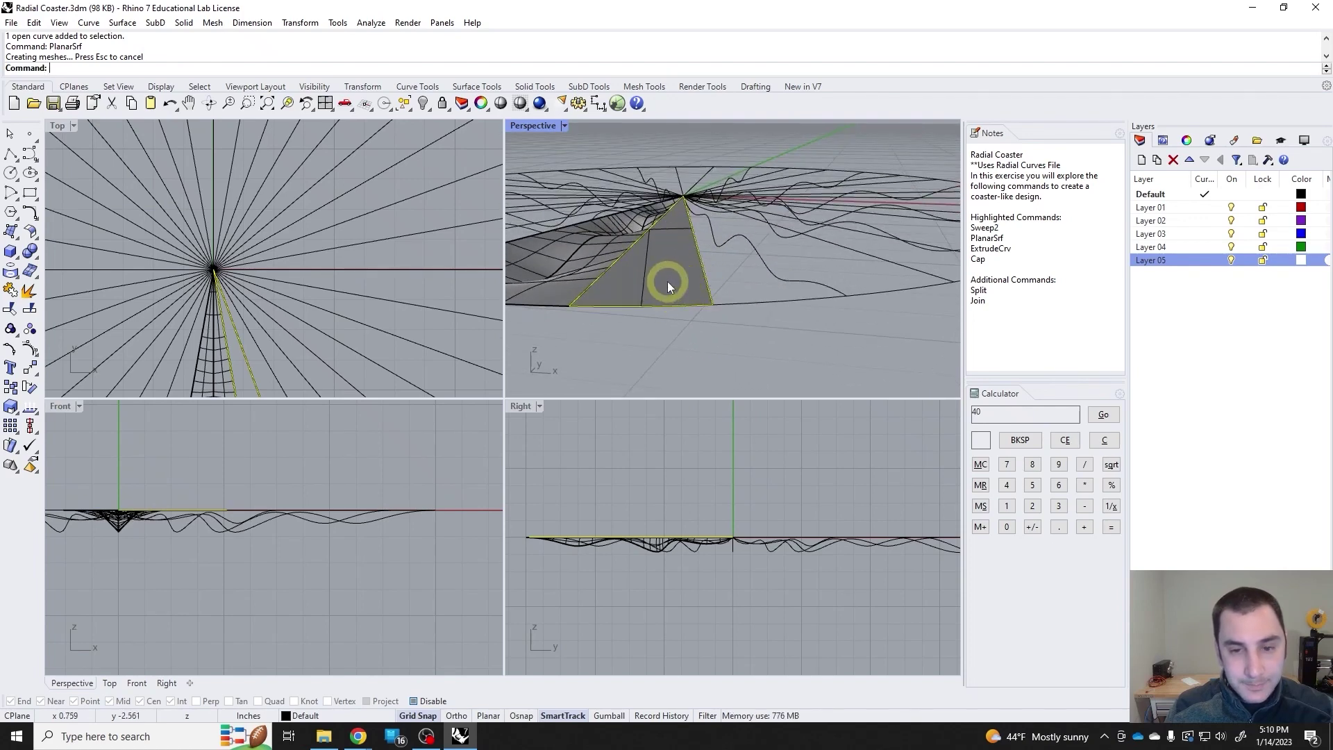
{"action": "left_click", "coordinate": [665, 285]}
{"action": "right_click_drag", "start_coordinate": [718, 320], "coordinate": [724, 318]}
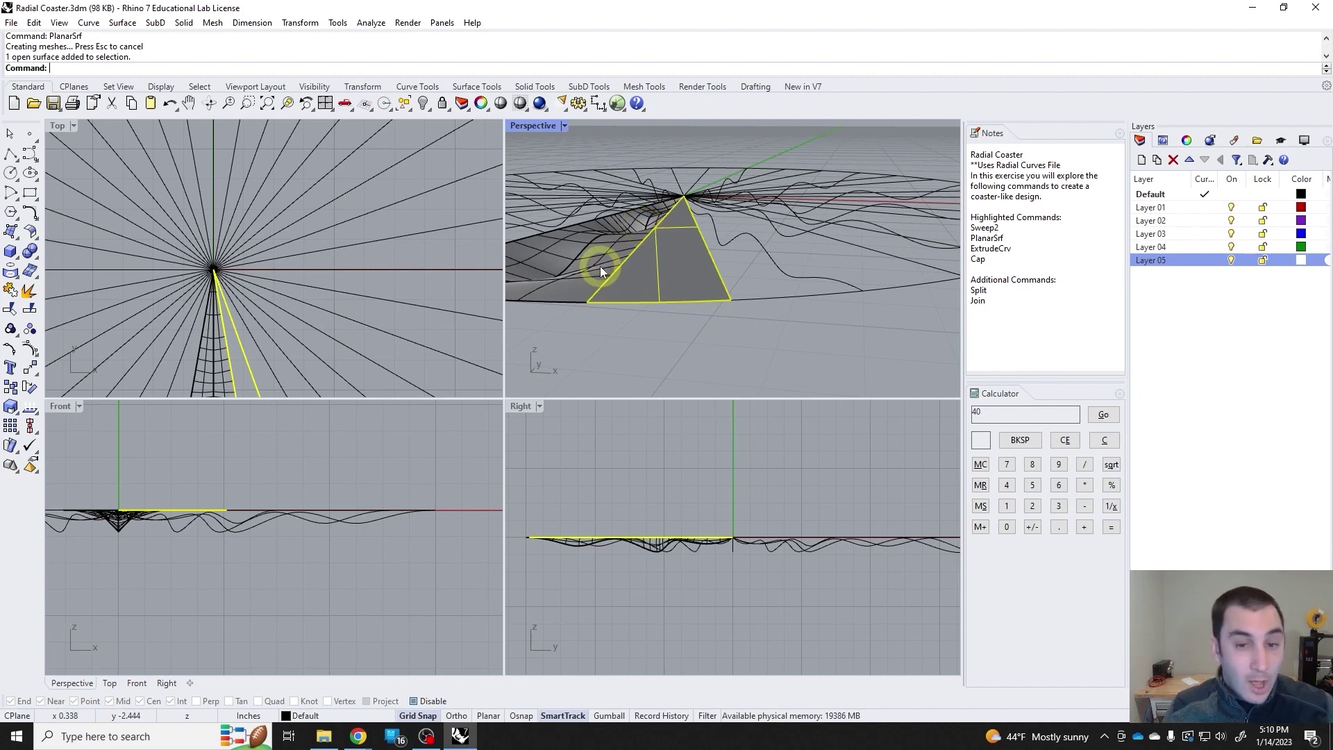
Rotate copies of the flat wedge surface to two different tilt angles in the Front view, keeping the original
{"action": "key", "text": "Escape"}
{"action": "mouse_move", "coordinate": [729, 273]}
{"action": "right_mouse_down"}
{"action": "mouse_move", "coordinate": [698, 274]}
{"action": "mouse_move", "coordinate": [738, 253]}
{"action": "right_mouse_up"}
{"action": "left_click", "coordinate": [686, 276]}
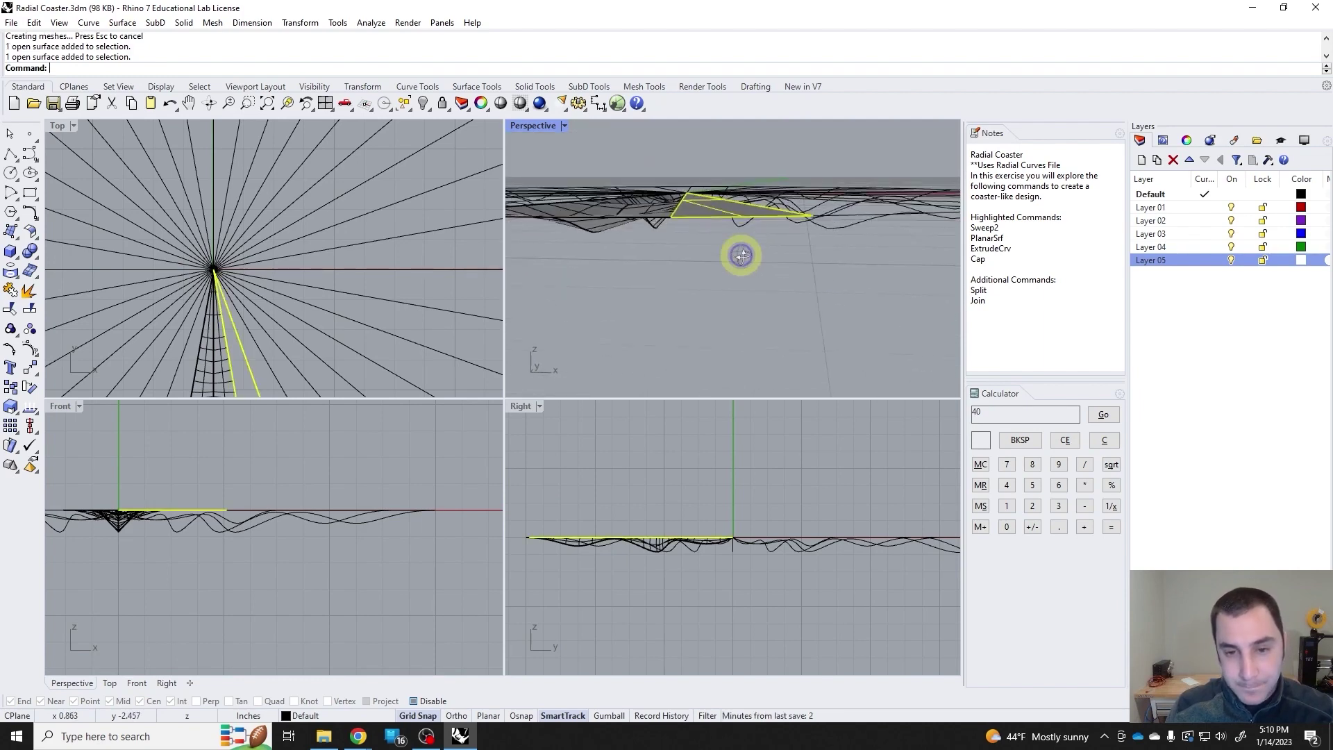
{"action": "left_click", "coordinate": [29, 387]}
{"action": "left_click", "coordinate": [191, 496]}
{"action": "left_click", "coordinate": [277, 477]}
{"action": "left_click", "coordinate": [295, 440]}
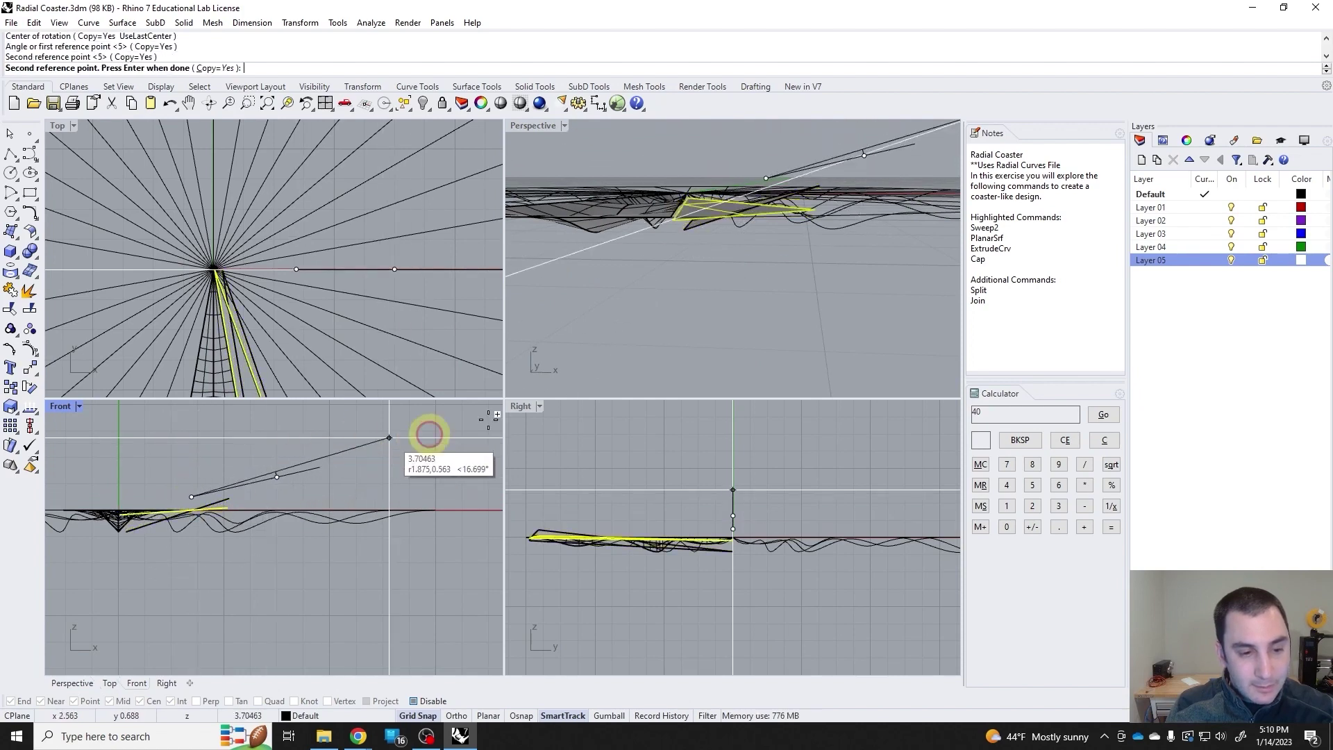
{"action": "right_click", "coordinate": [747, 286]}
{"action": "right_click_drag", "start_coordinate": [726, 286], "coordinate": [730, 298]}
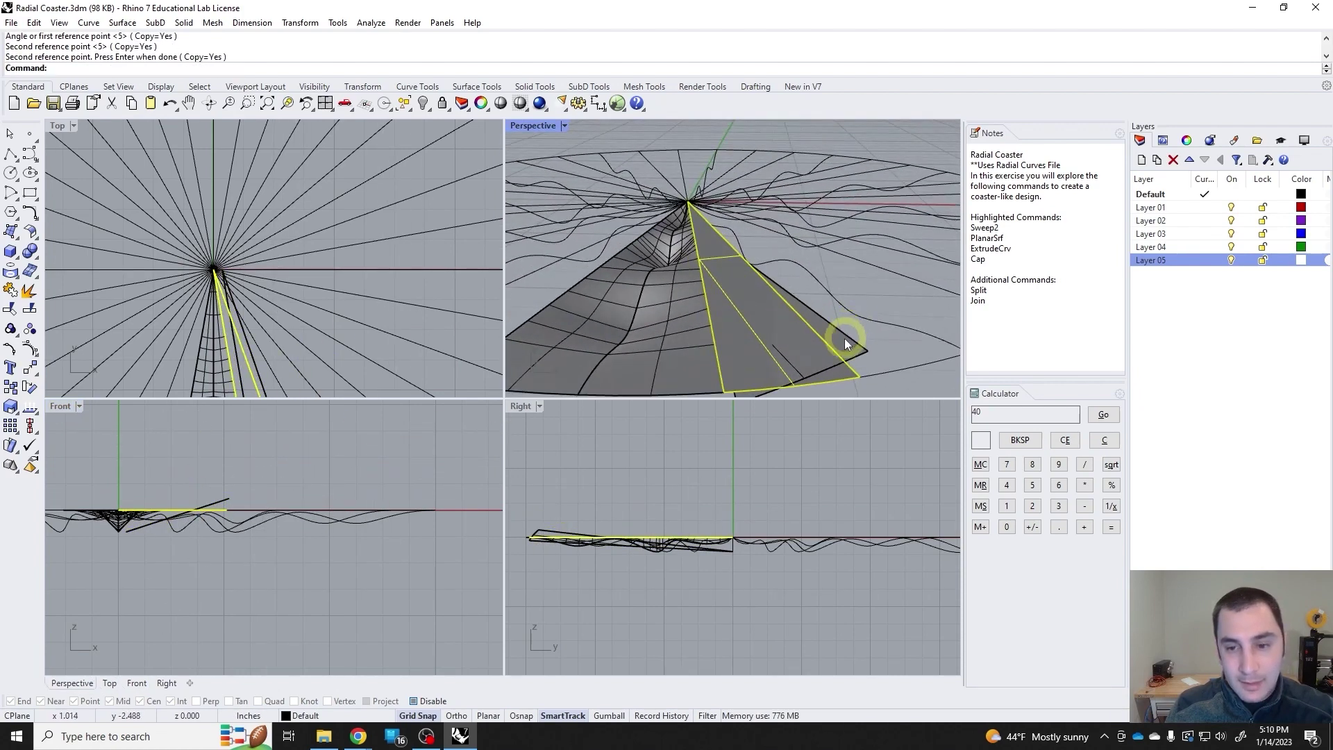
Delete the tilted copies of the flat wedge surface, keeping the original
{"action": "left_click", "coordinate": [859, 350]}
{"action": "key", "text": "Delete"}
{"action": "right_click_drag", "start_coordinate": [807, 372], "coordinate": [722, 294]}
Polar-array the two swept surfaces and the flat wedge around the origin with 12 items over 360 degrees
{"action": "left_click", "coordinate": [666, 303]}
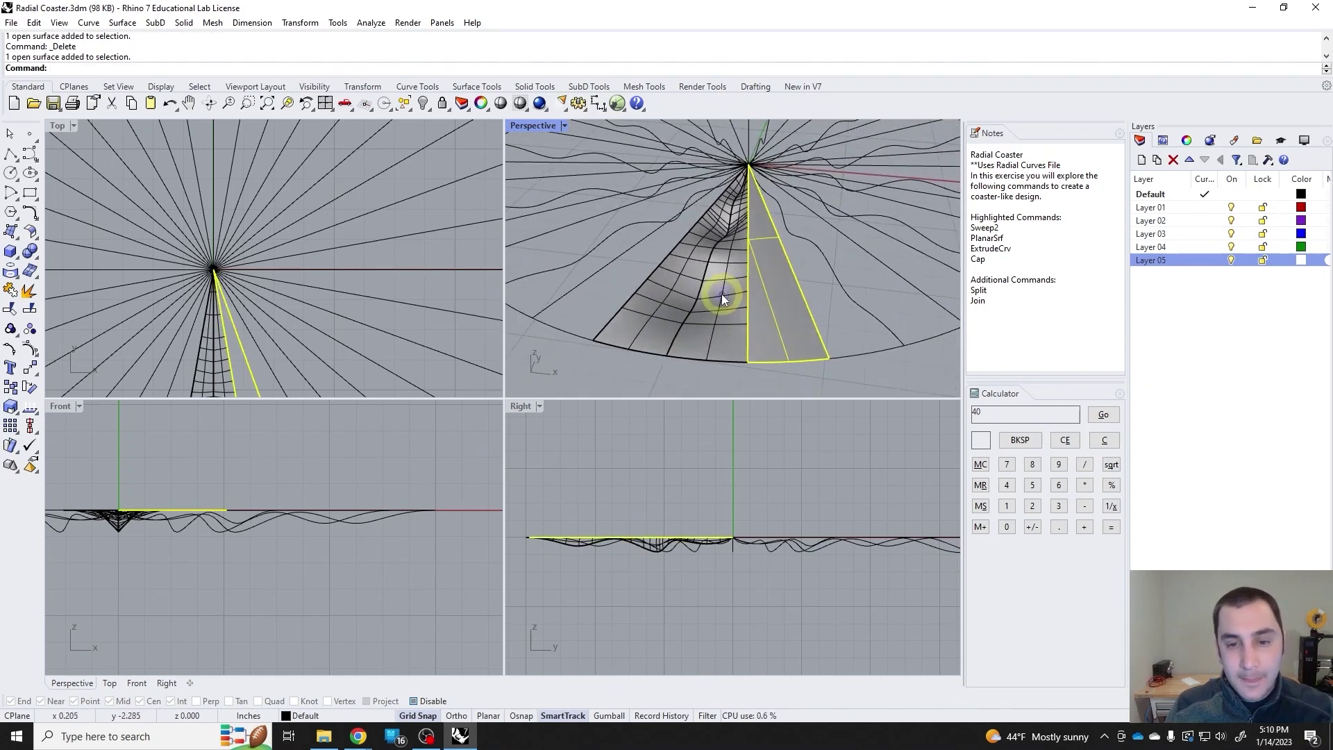
{"action": "left_click", "coordinate": [668, 316]}
{"action": "left_click", "coordinate": [664, 316]}
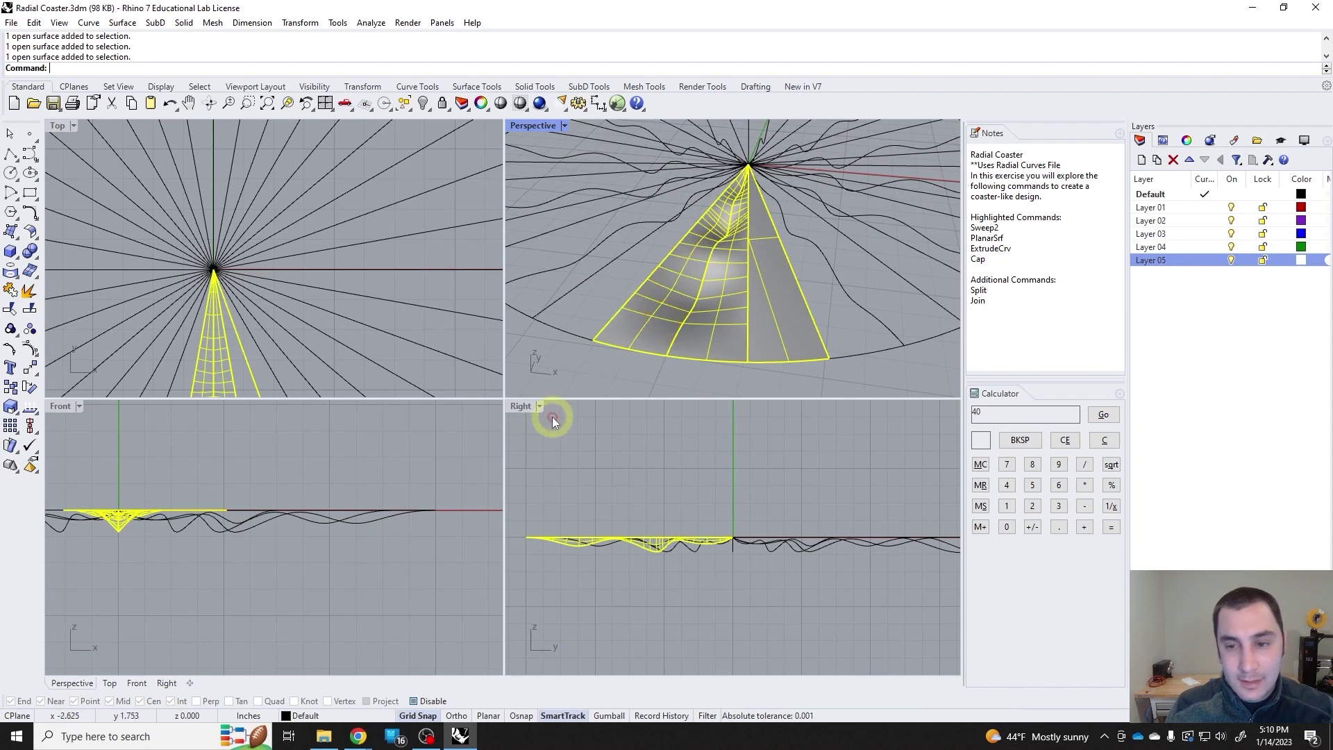
{"action": "scroll", "coordinate": [306, 281], "scroll_direction": "down", "scroll_amount": 4}
{"action": "right_click_drag", "start_coordinate": [311, 282], "coordinate": [320, 226]}
{"action": "key", "text": "Return"}
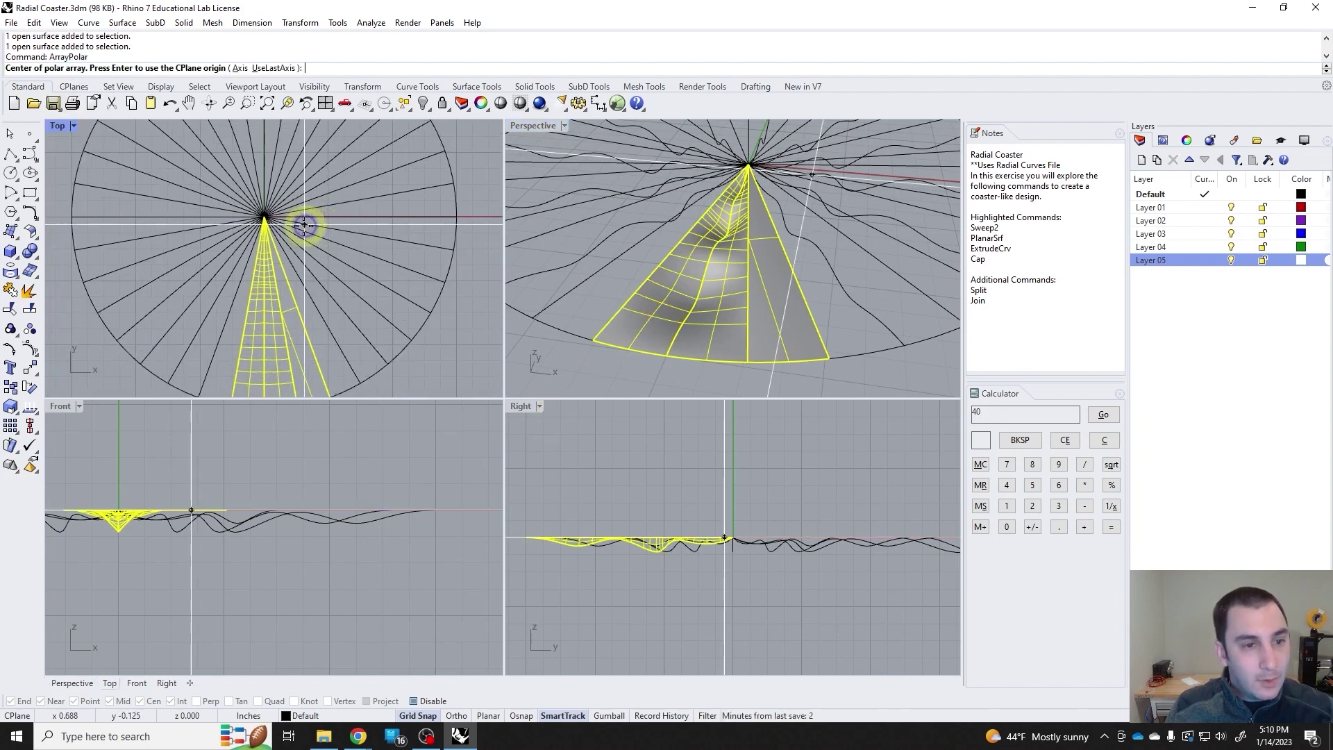
{"action": "type", "text": "0"}
{"action": "key", "text": "Return"}
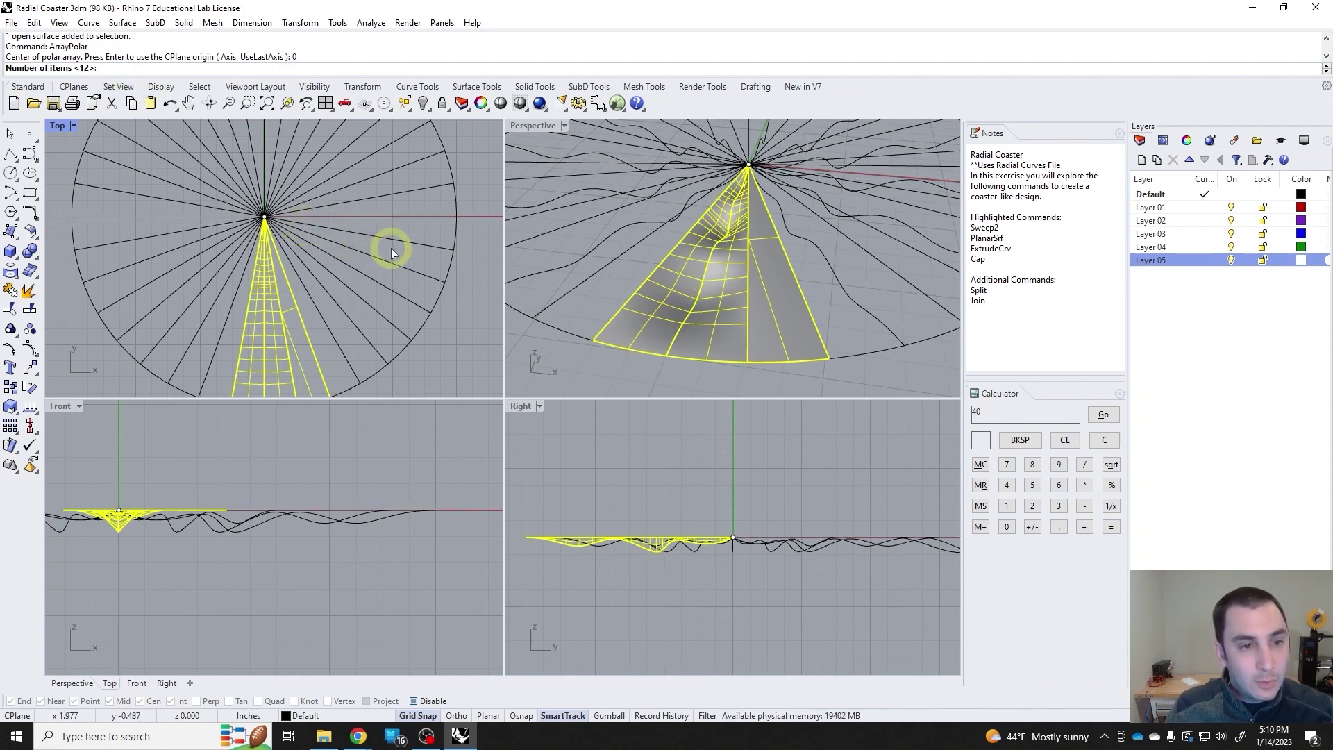
{"action": "key", "text": "Return"}
{"action": "key", "text": "Return"}
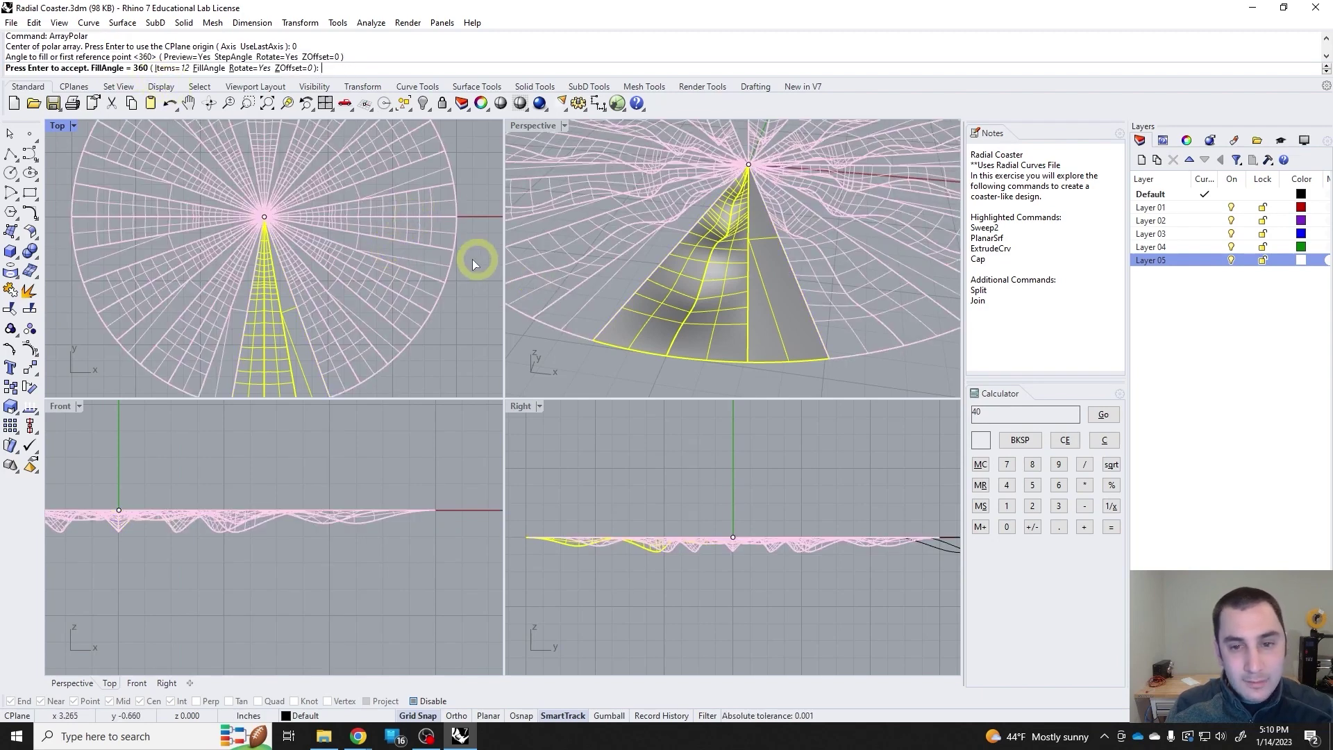
{"action": "key", "text": "Return"}
{"action": "left_click", "coordinate": [577, 361]}
{"action": "right_click_drag", "start_coordinate": [603, 329], "coordinate": [647, 315]}
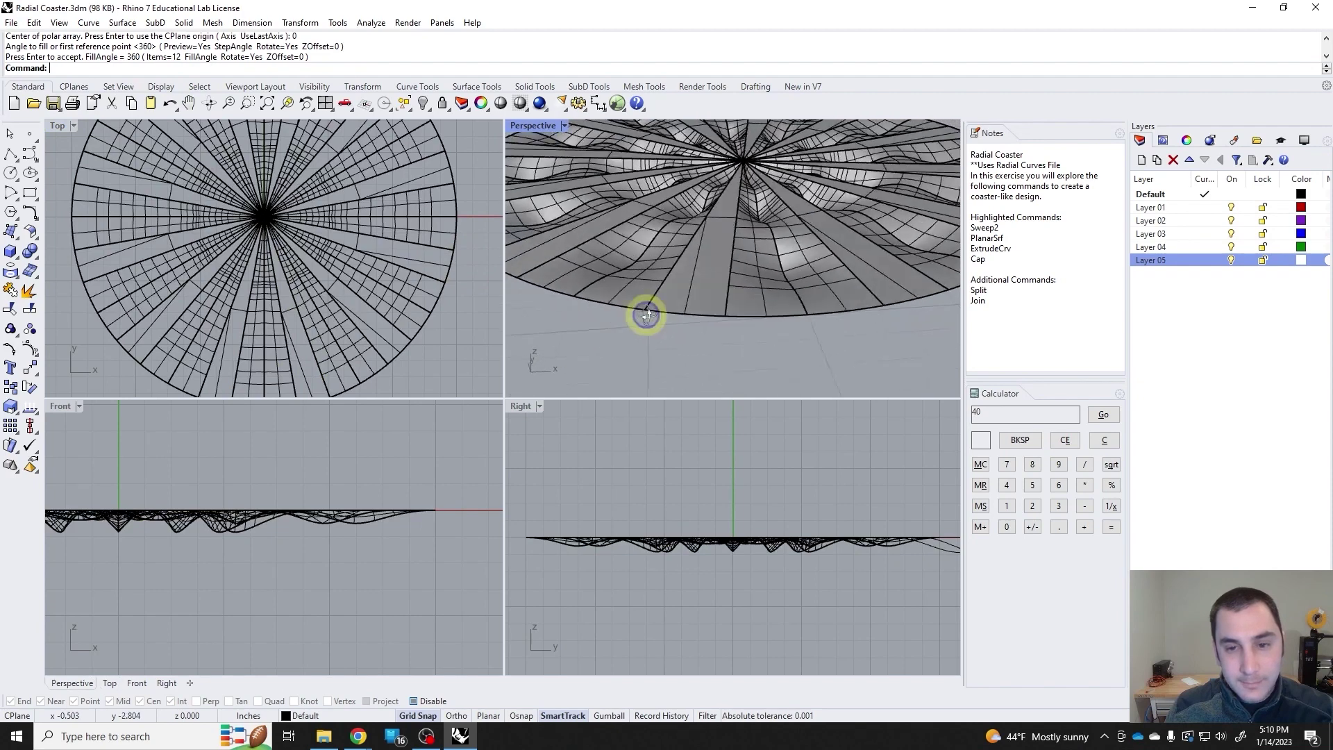
{"action": "right_click_drag", "start_coordinate": [720, 261], "coordinate": [799, 326]}
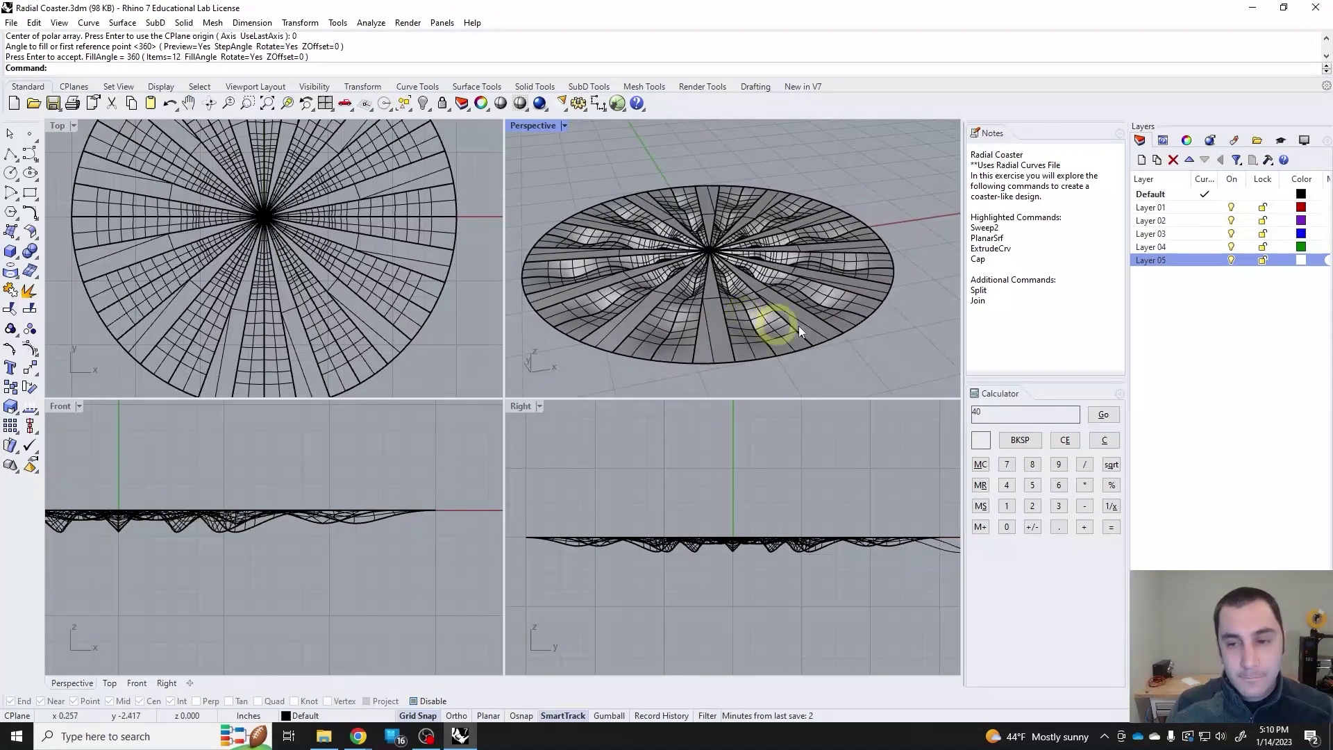
Add SelCrv to the end of the additional commands list in the notes
{"action": "left_click", "coordinate": [988, 309]}
{"action": "left_click", "coordinate": [992, 315]}
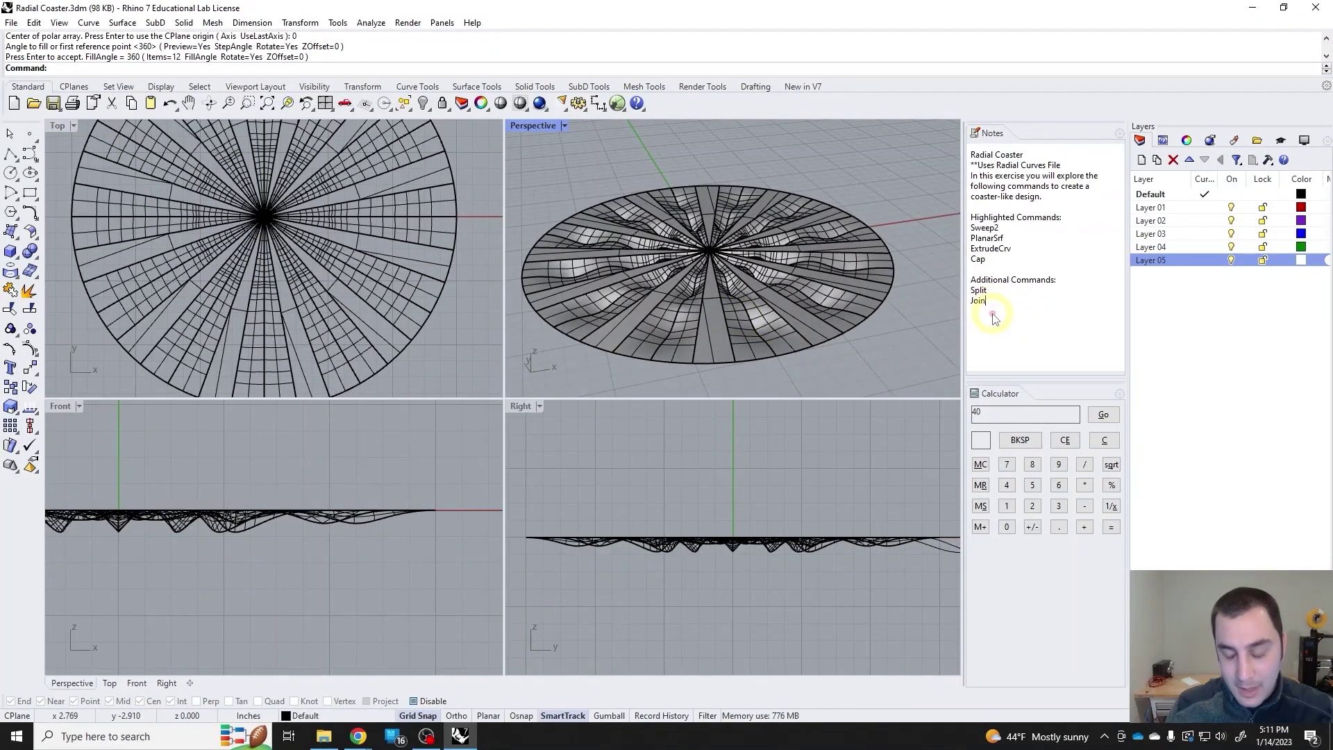
{"action": "type", "text": "Sel"}
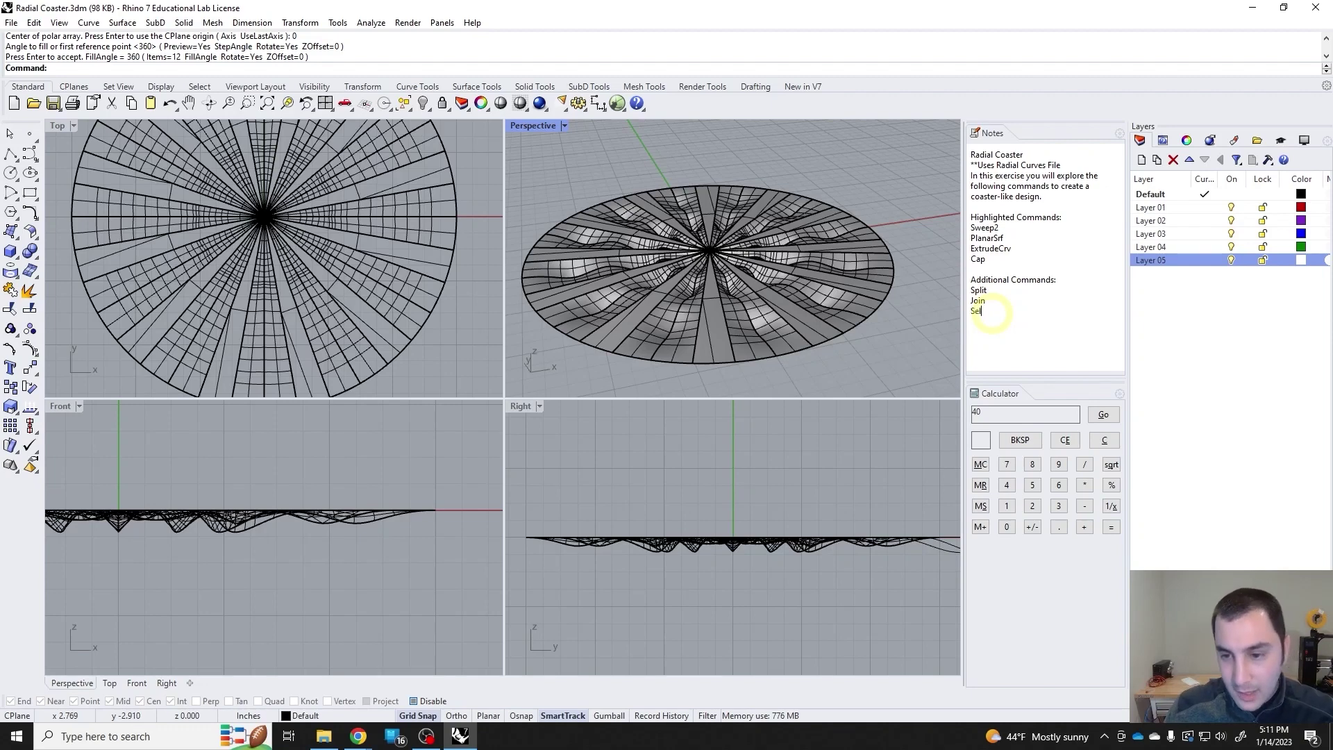
{"action": "type", "text": "Crv"}
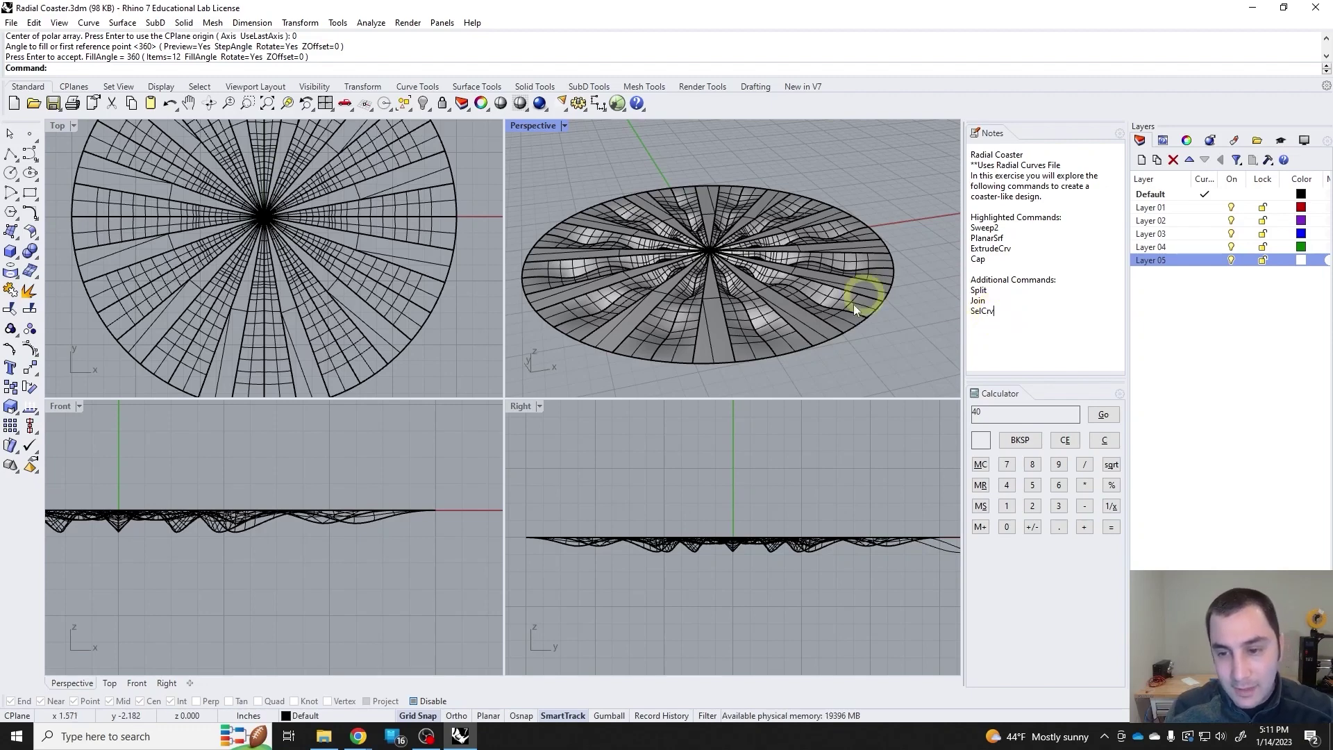
Select all curves with SelCrv and move them to Layer 01 using ChangeLayer
{"action": "right_click_drag", "start_coordinate": [894, 365], "coordinate": [846, 364]}
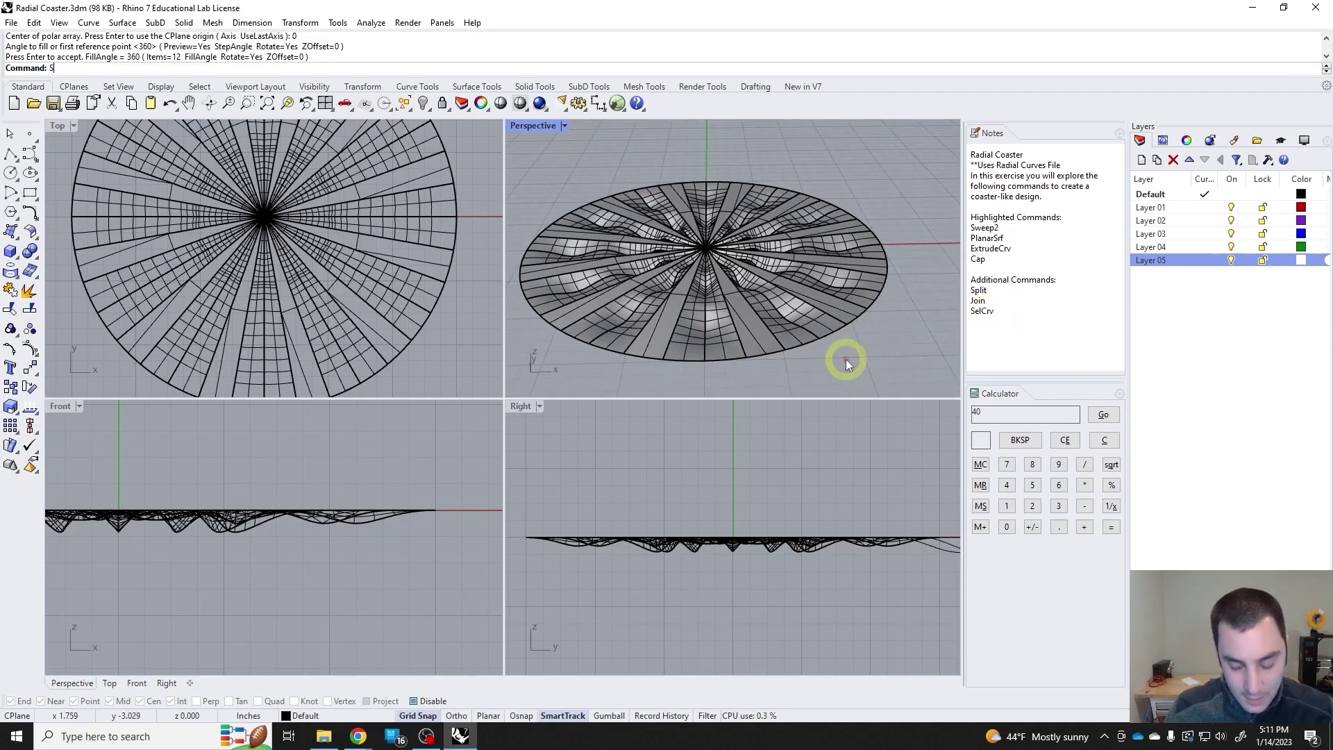
{"action": "type", "text": "SelCrv"}
{"action": "key", "text": "Return"}
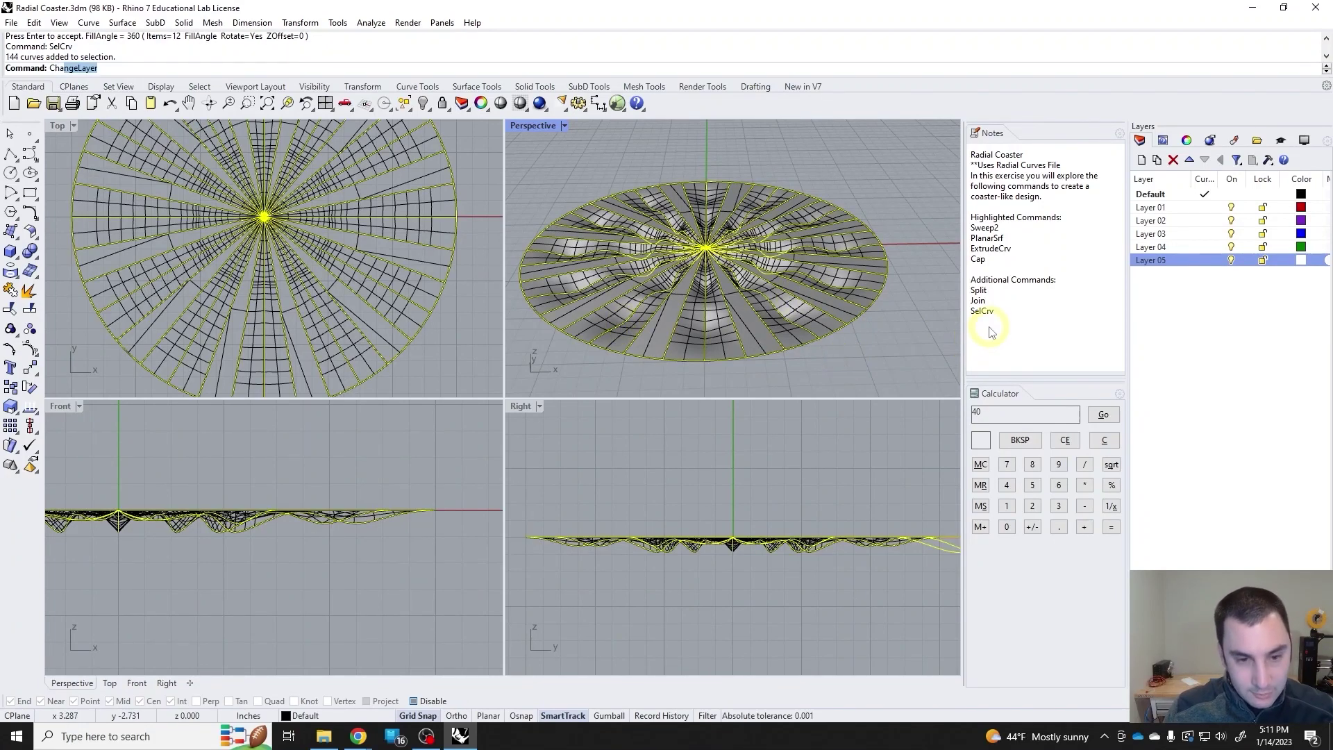
{"action": "type", "text": "Change"}
{"action": "key", "text": "Return"}
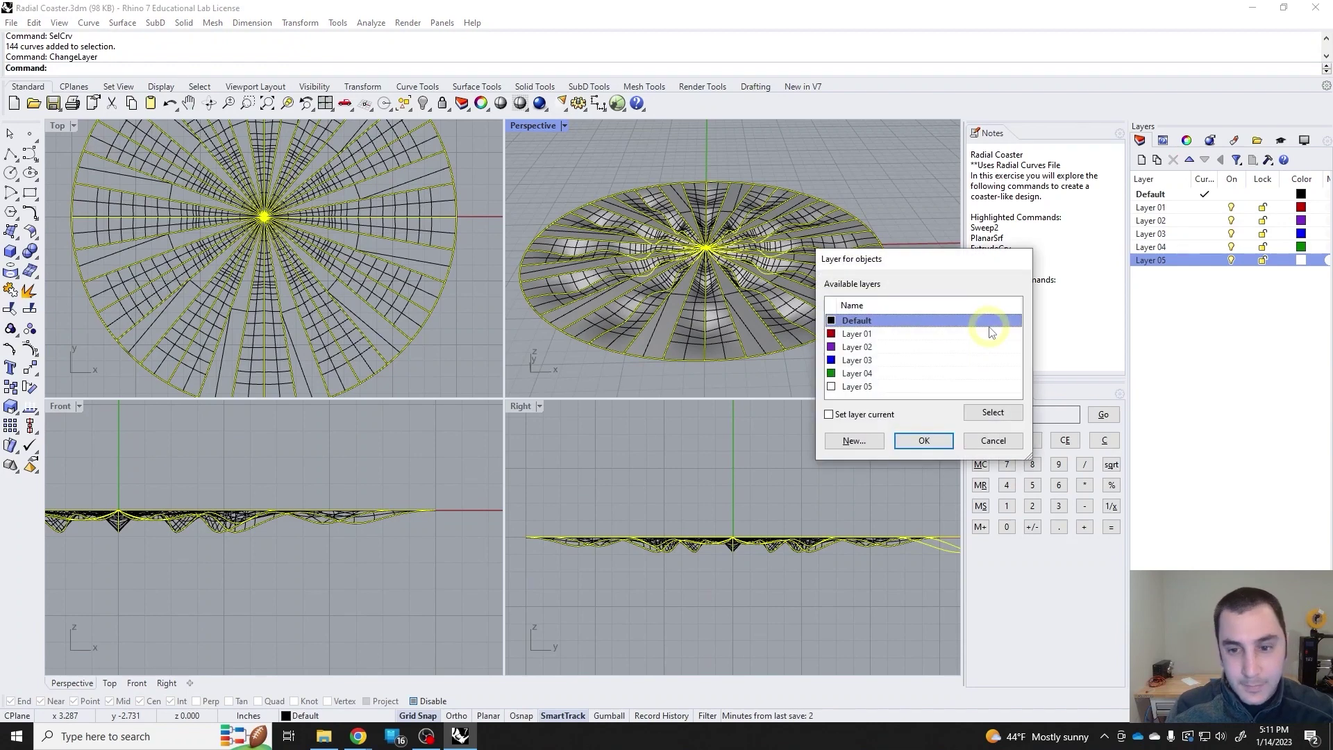
{"action": "left_click", "coordinate": [853, 334]}
{"action": "left_click", "coordinate": [923, 440]}
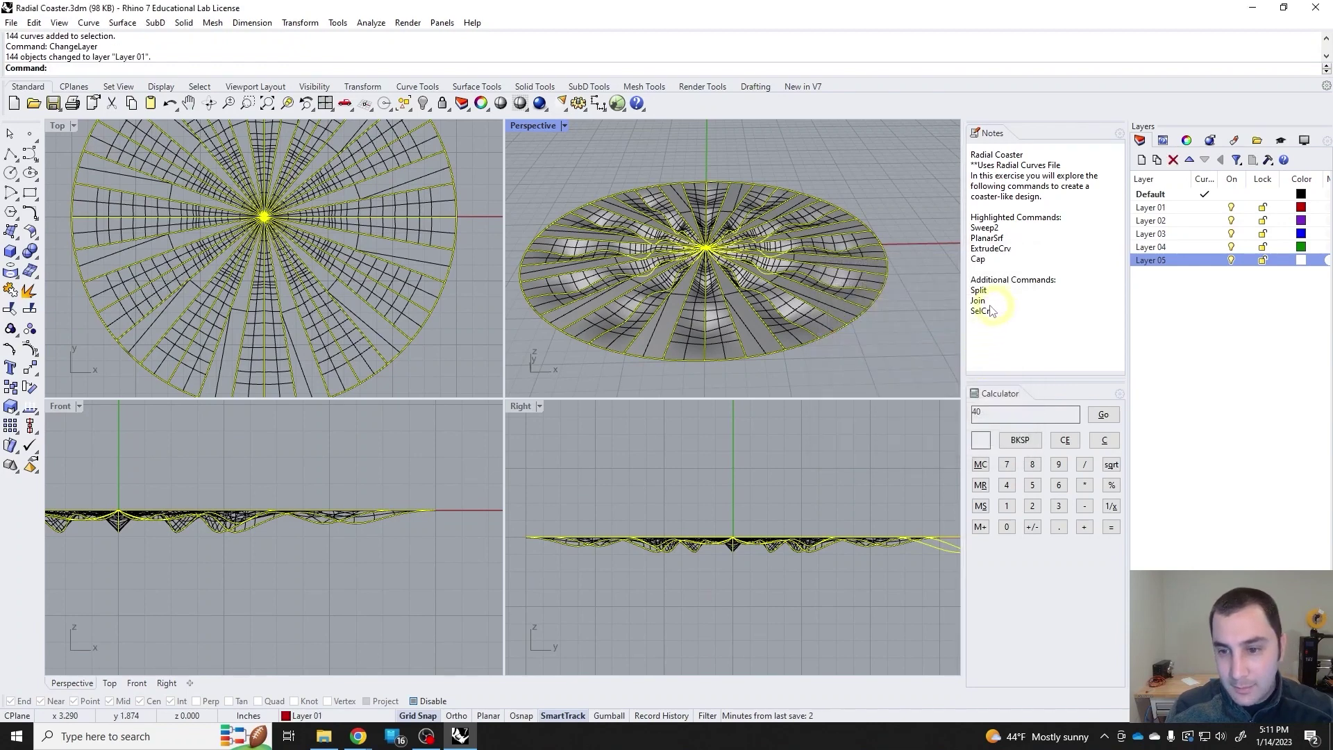
{"action": "left_click", "coordinate": [926, 341]}
{"action": "right_click_drag", "start_coordinate": [866, 340], "coordinate": [978, 323]}
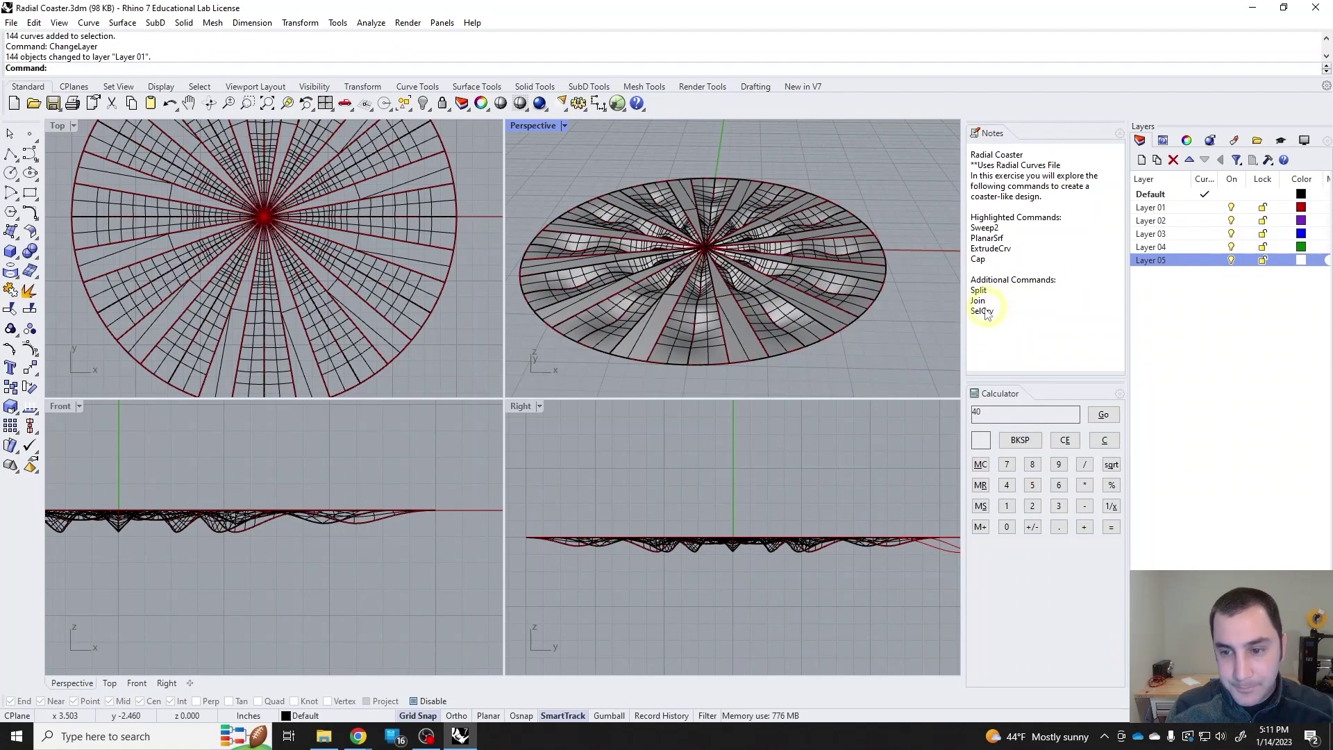
Turn off Layer 01 to hide the construction curves
{"action": "left_click", "coordinate": [1264, 208]}
{"action": "right_click_drag", "start_coordinate": [826, 281], "coordinate": [1164, 287]}
{"action": "left_click", "coordinate": [1262, 207]}
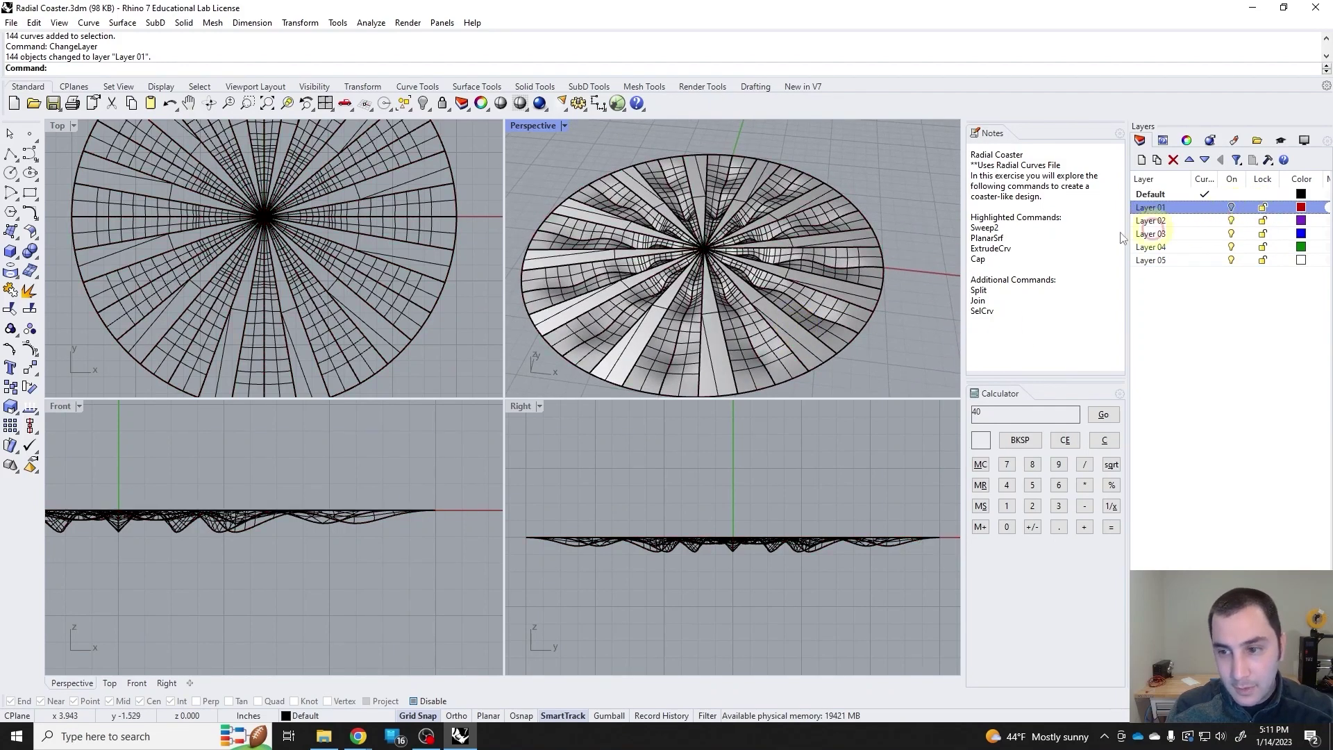
Join all the arrayed wedge surfaces into a single polysurface and check that it selects as one object
{"action": "right_click_drag", "start_coordinate": [822, 309], "coordinate": [775, 312]}
{"action": "left_click", "coordinate": [773, 311]}
{"action": "left_click", "coordinate": [723, 328]}
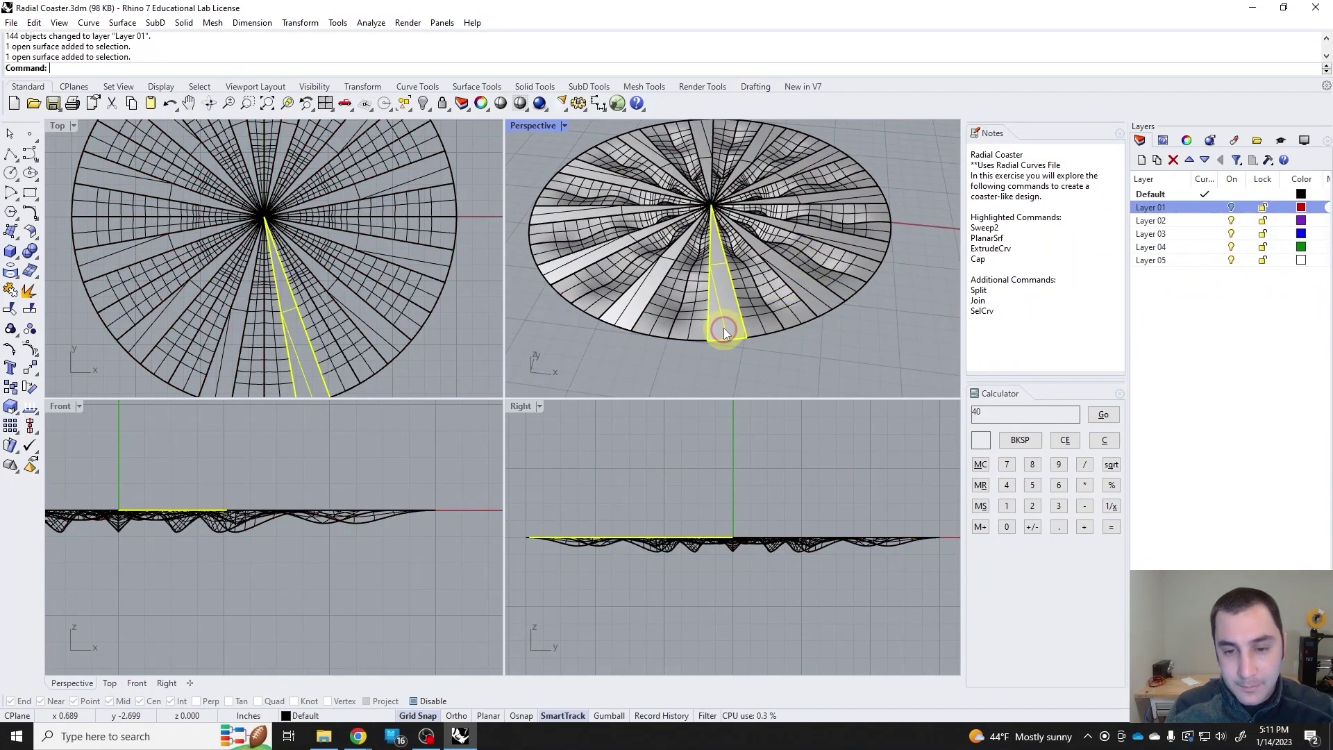
{"action": "left_click", "coordinate": [680, 313]}
{"action": "left_click", "coordinate": [648, 323]}
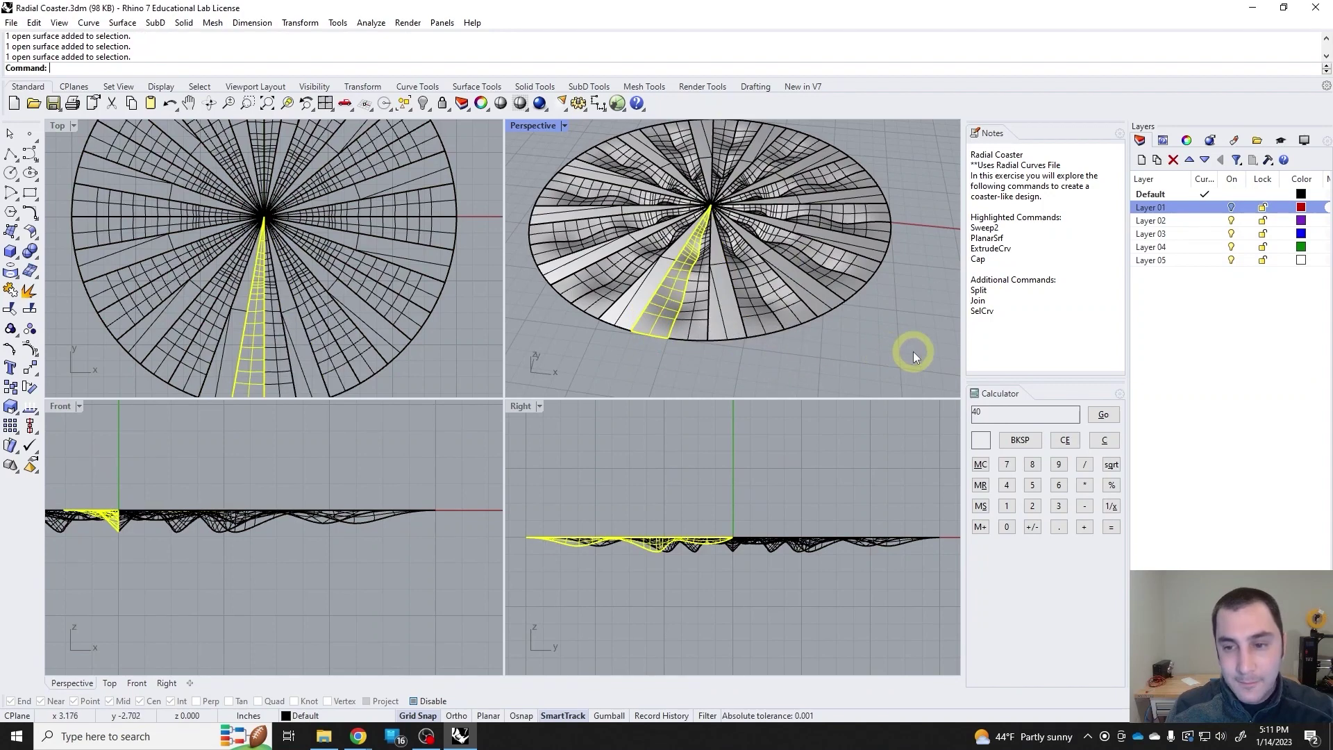
{"action": "left_click_drag", "start_coordinate": [913, 351], "coordinate": [581, 189]}
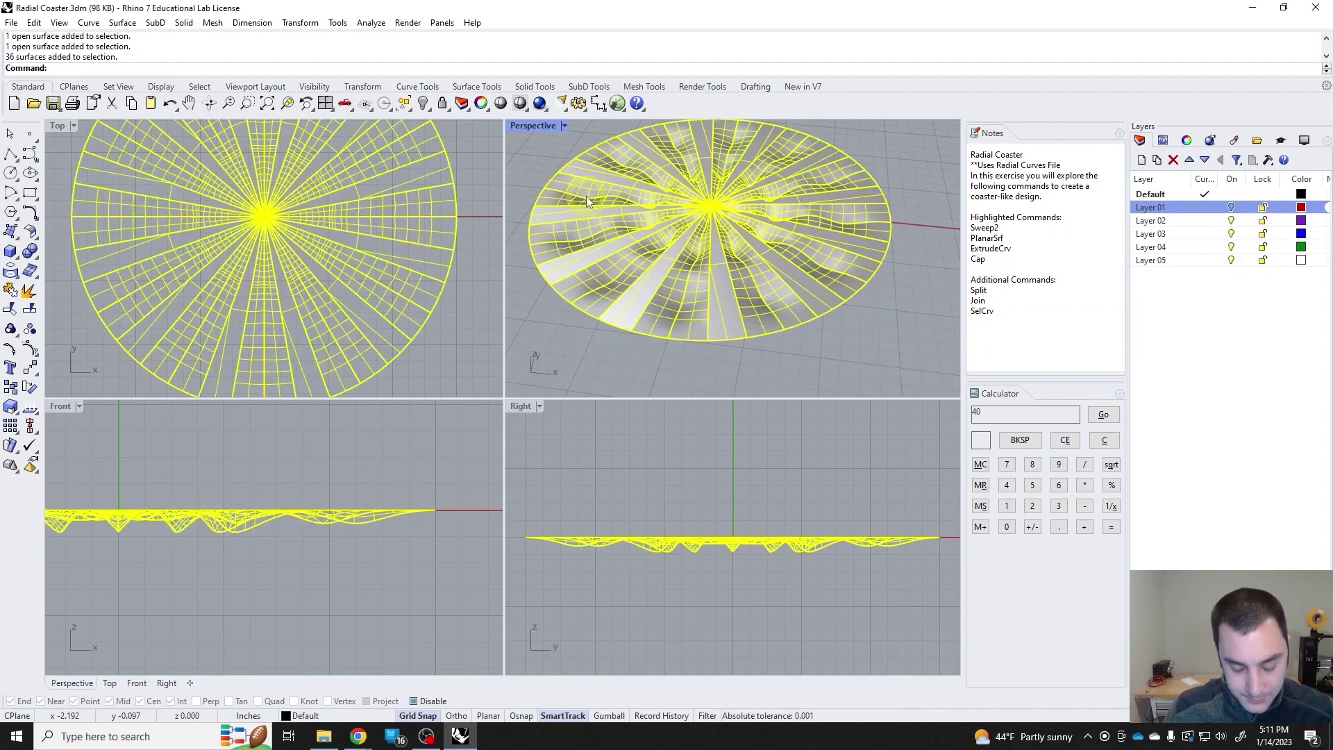
{"action": "key", "text": "ctrl+j"}
{"action": "left_click", "coordinate": [632, 297]}
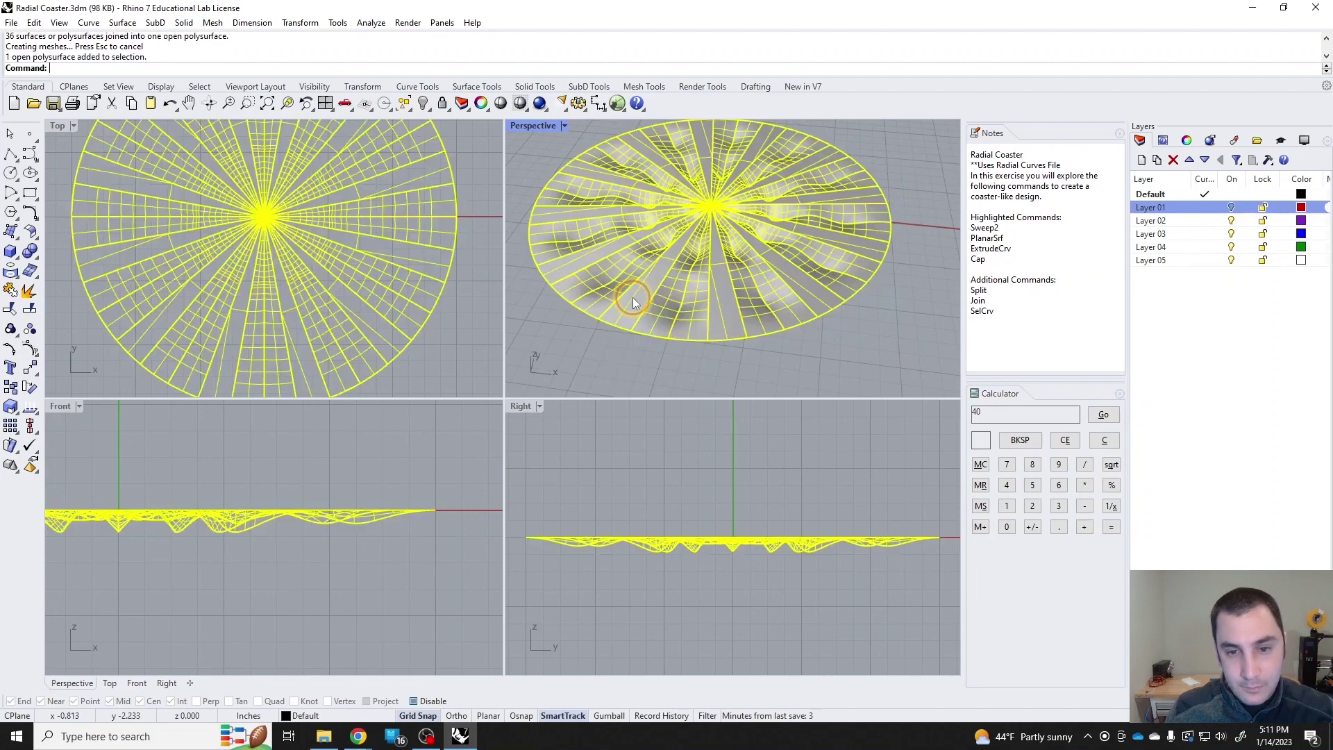
{"action": "right_click_drag", "start_coordinate": [631, 297], "coordinate": [768, 322]}
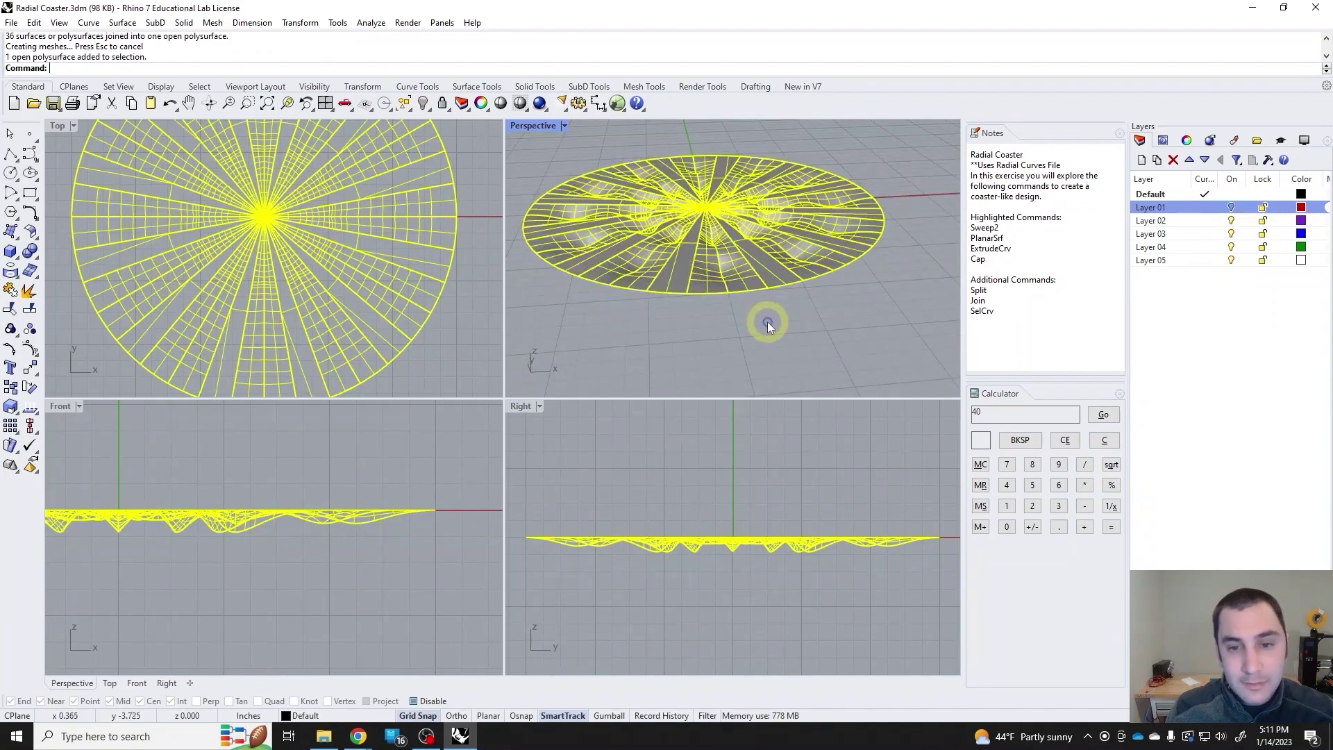
{"action": "left_click", "coordinate": [768, 323]}
{"action": "right_click_drag", "start_coordinate": [757, 268], "coordinate": [527, 256]}
{"action": "left_click", "coordinate": [702, 227]}
{"action": "left_click", "coordinate": [741, 356]}
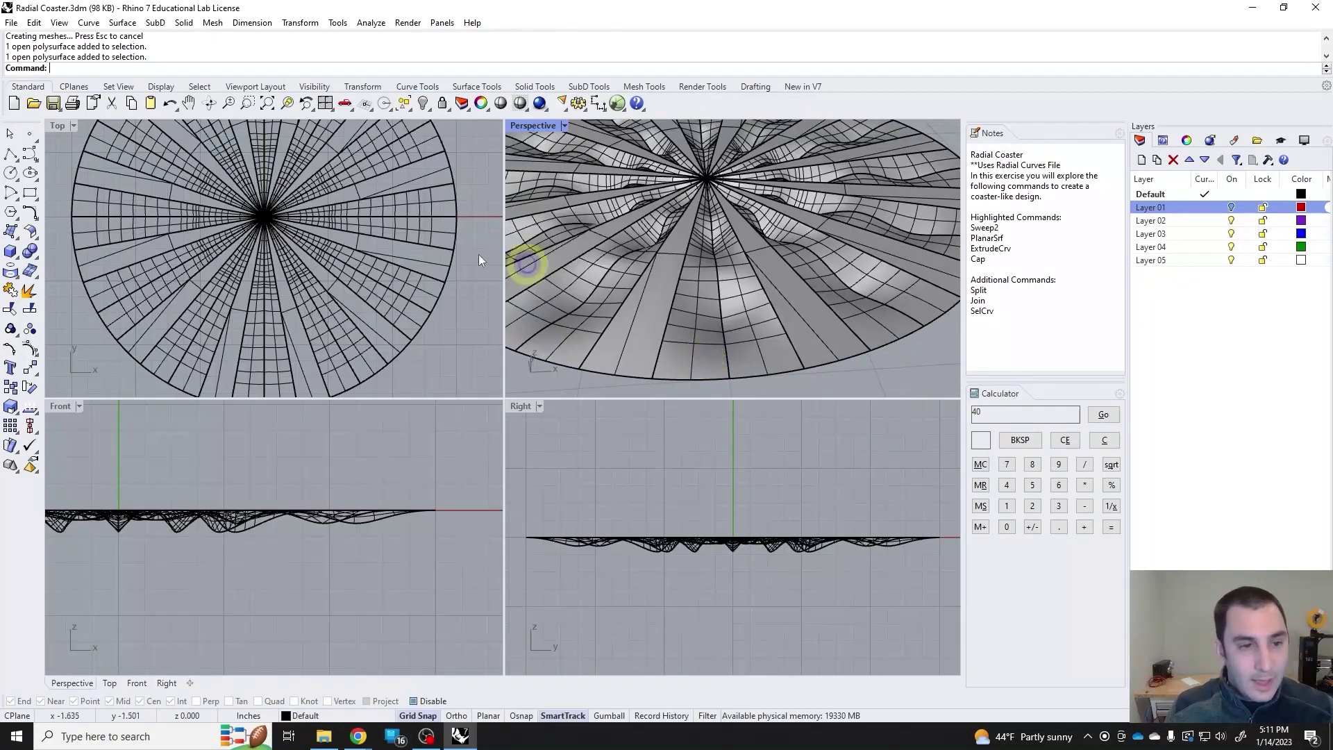
Draw a circle centred at the origin with a radius of 3 inches around the coaster's rim
{"action": "left_click", "coordinate": [12, 173]}
{"action": "type", "text": "0"}
{"action": "key", "text": "Return"}
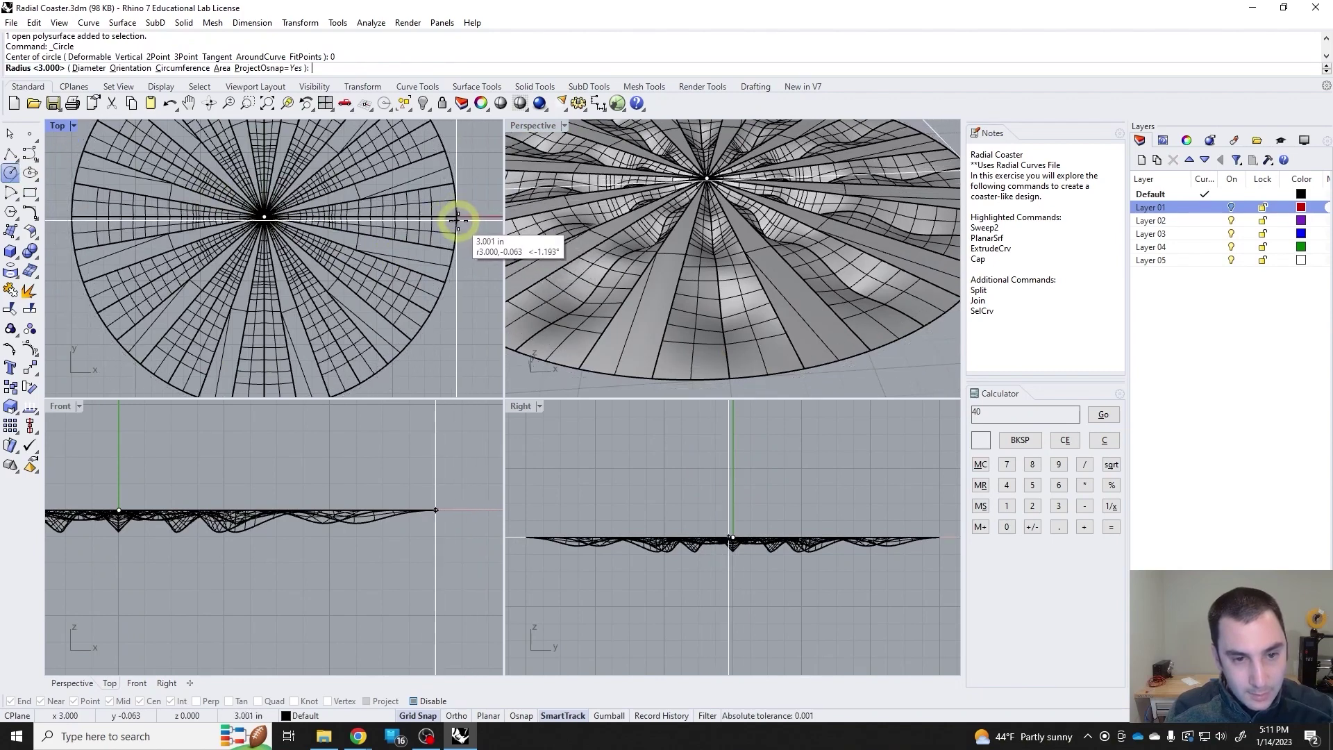
{"action": "key", "text": "Return"}
{"action": "right_click_drag", "start_coordinate": [725, 333], "coordinate": [675, 318]}
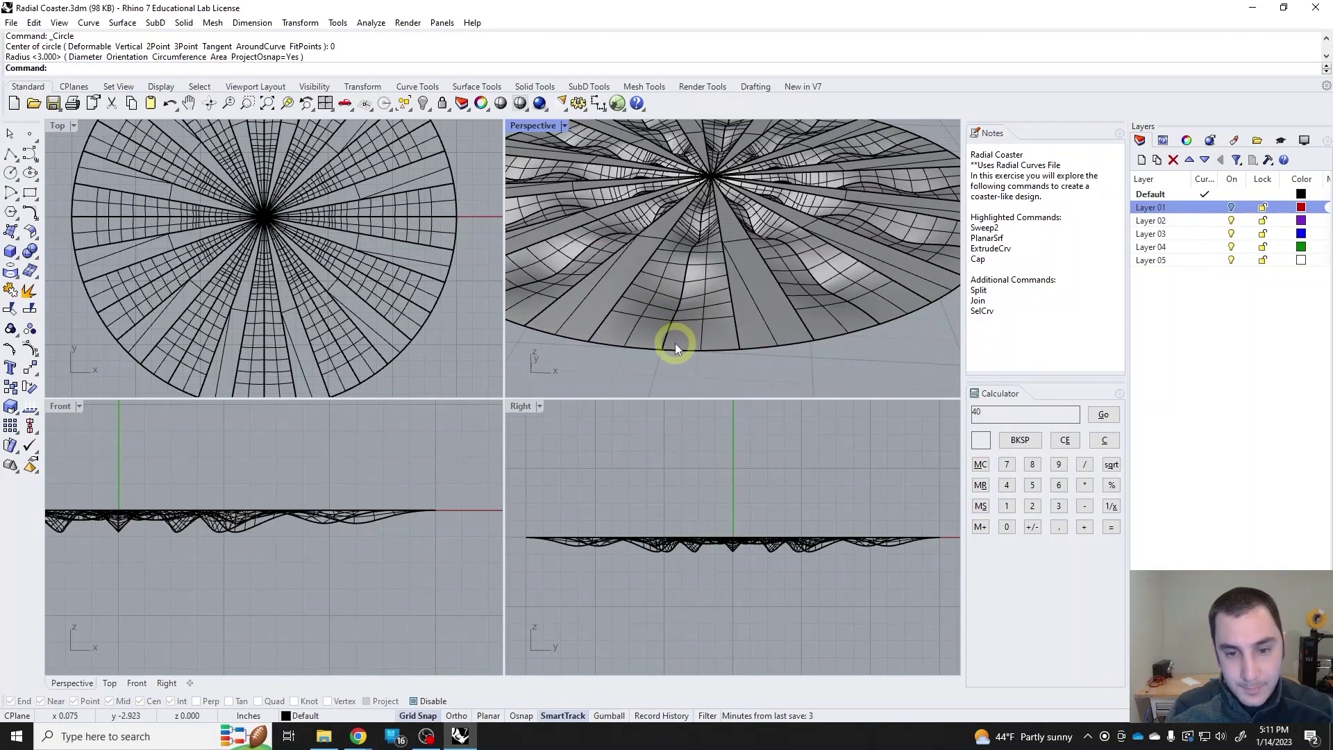
{"action": "left_click", "coordinate": [719, 354]}
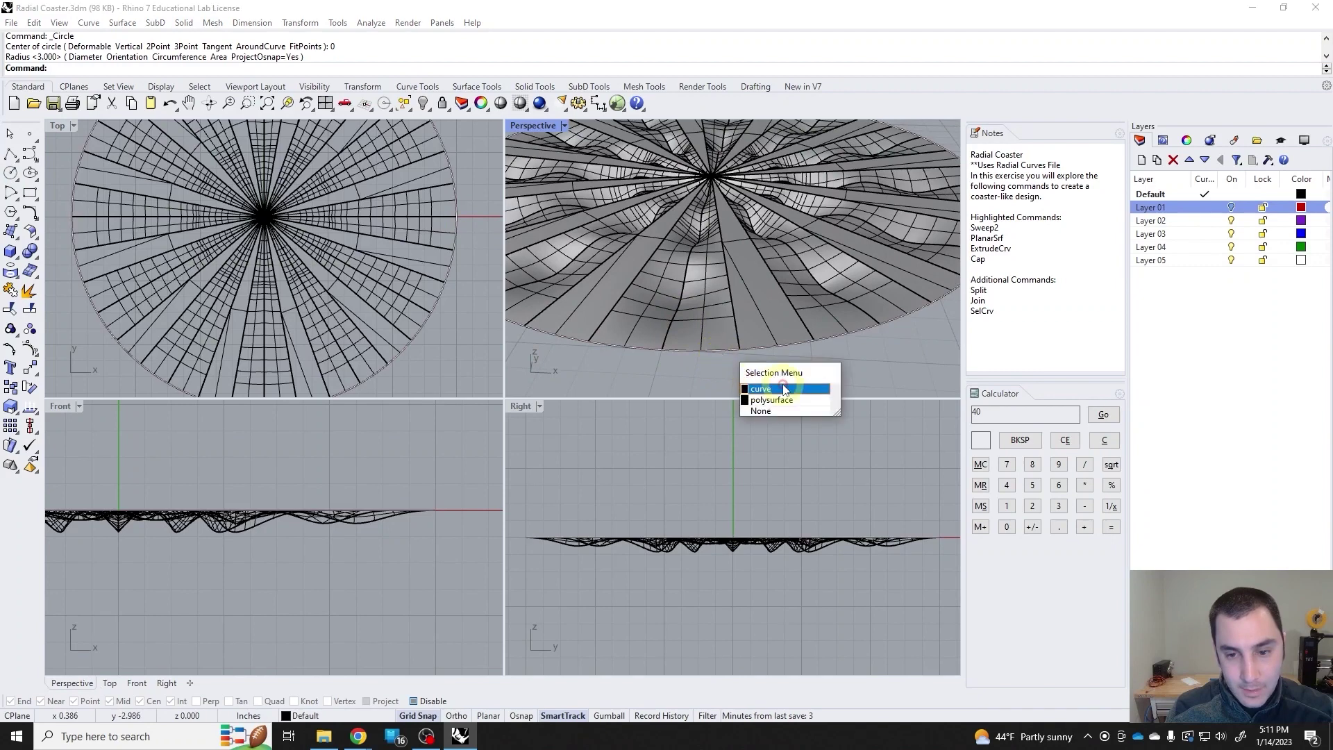
{"action": "left_click", "coordinate": [756, 384]}
{"action": "scroll", "coordinate": [727, 333], "scroll_direction": "down", "scroll_amount": 4}
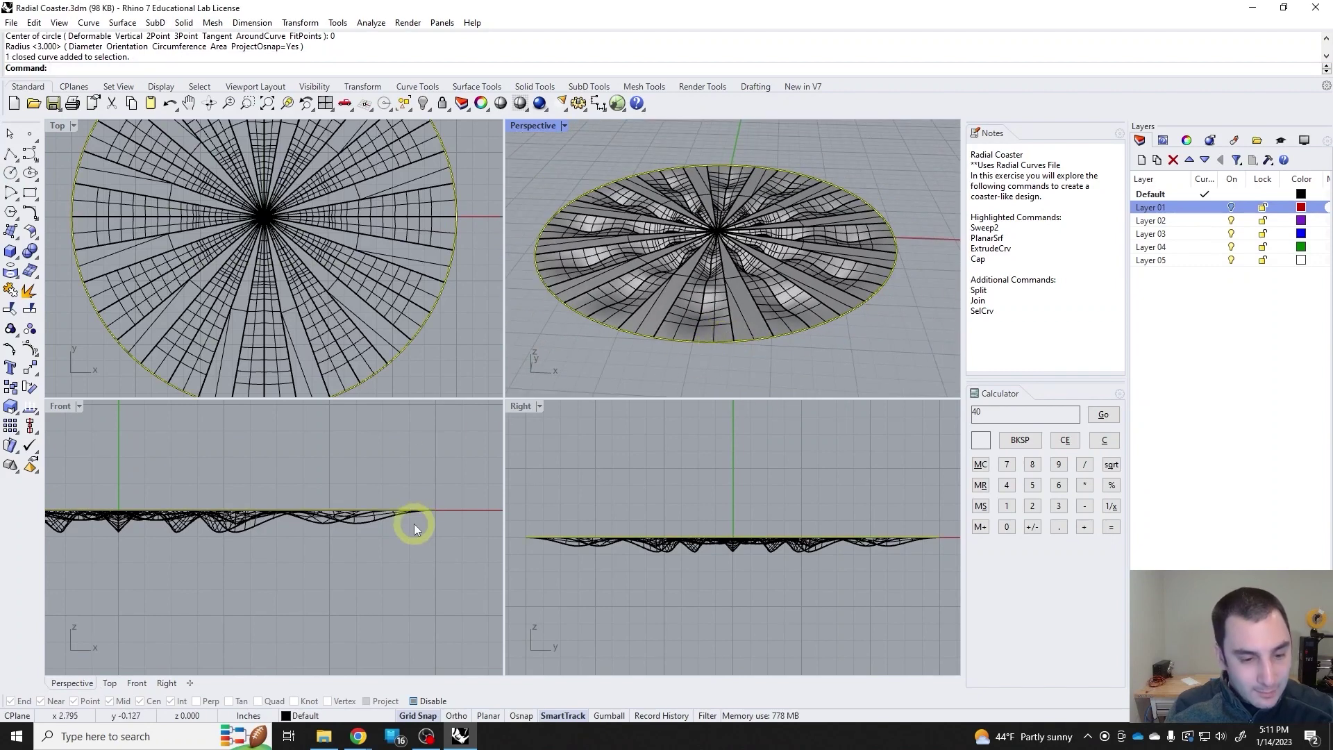
{"action": "type", "text": "ExtrudeCrv"}
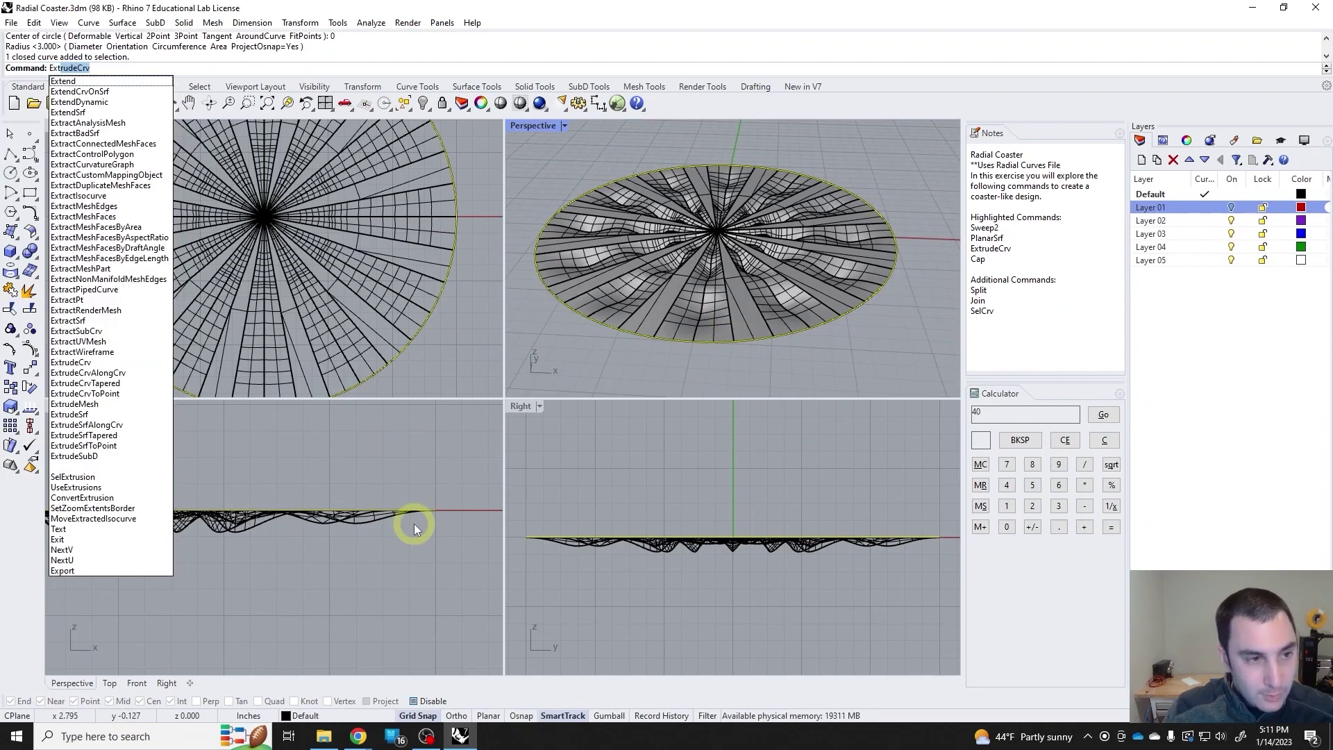
{"action": "key", "text": "Escape"}
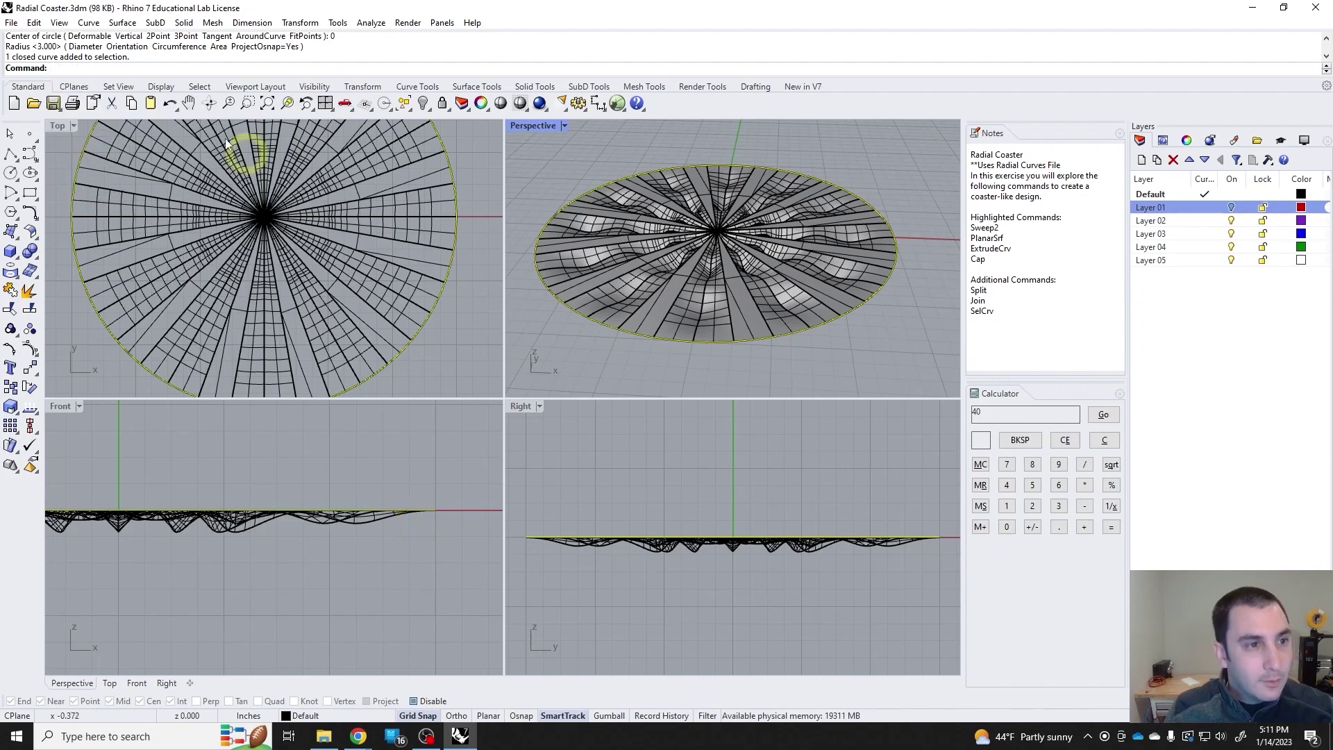
{"action": "left_click", "coordinate": [89, 23]}
{"action": "mouse_move", "coordinate": [122, 22]}
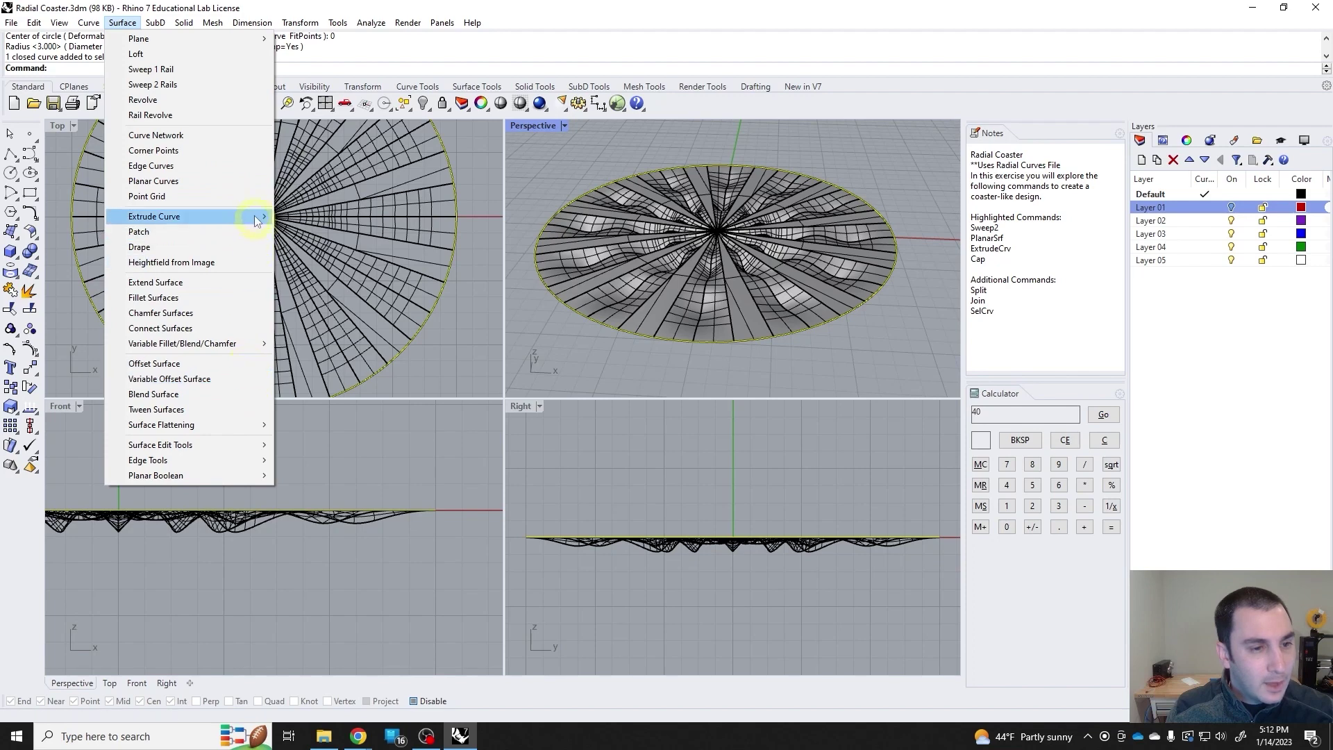
{"action": "mouse_move", "coordinate": [253, 215]}
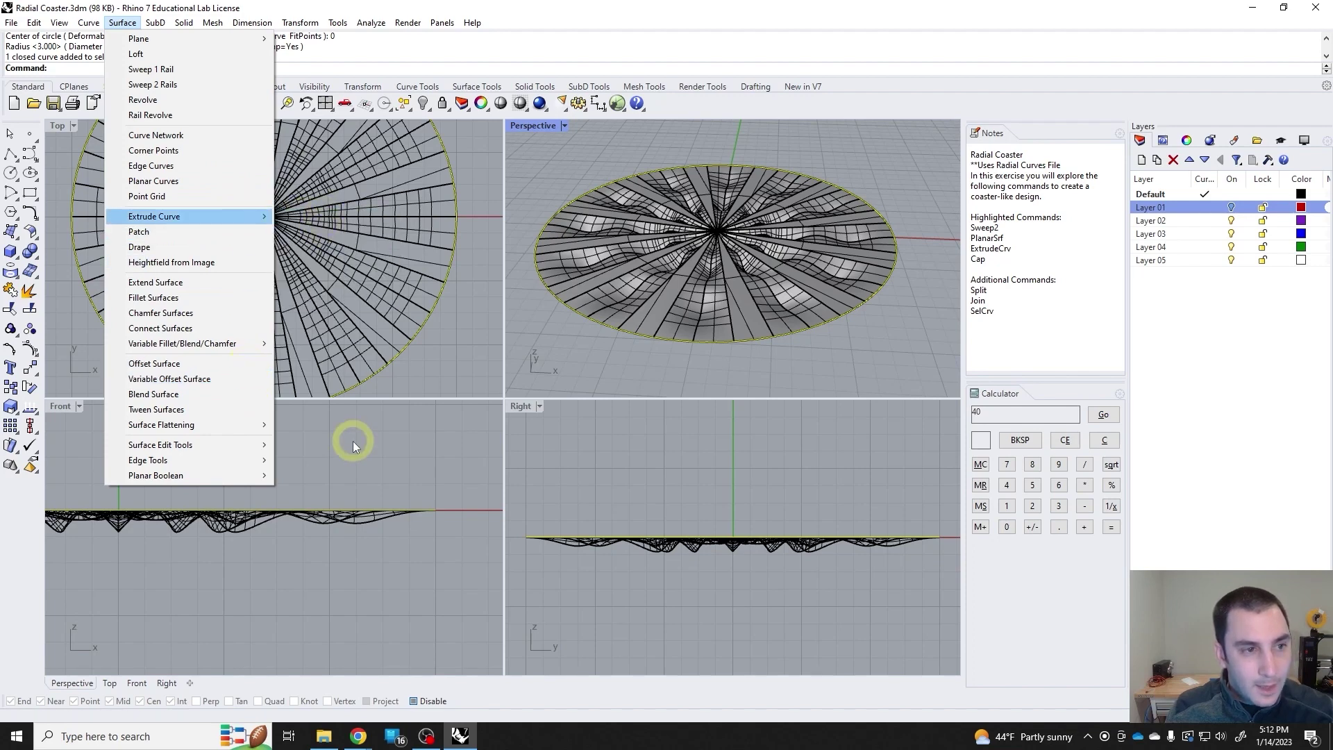
{"action": "left_click", "coordinate": [381, 566]}
Try to extrude the rim circle 0.5 inches downward as a solid using ExtrudeCrv with Solid=Yes
{"action": "type", "text": "extrudecrv"}
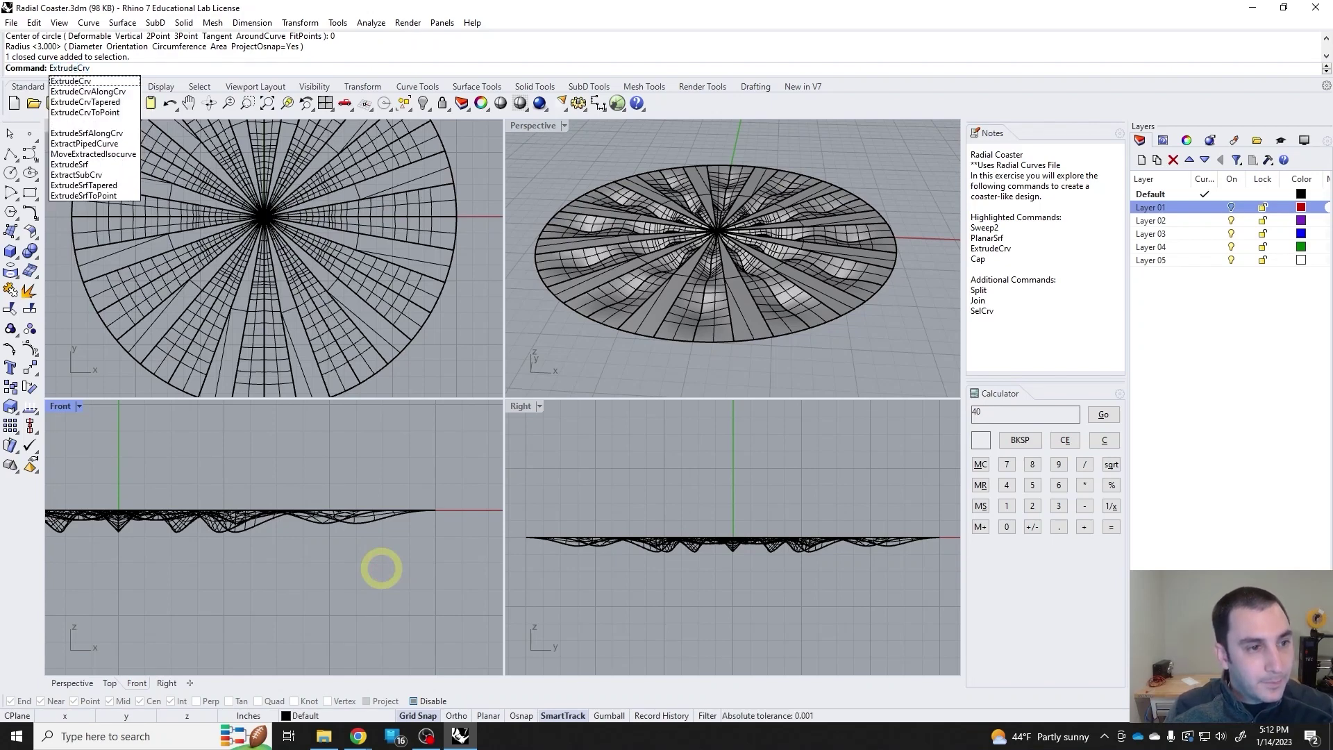
{"action": "key", "text": "Return"}
{"action": "left_click", "coordinate": [449, 520]}
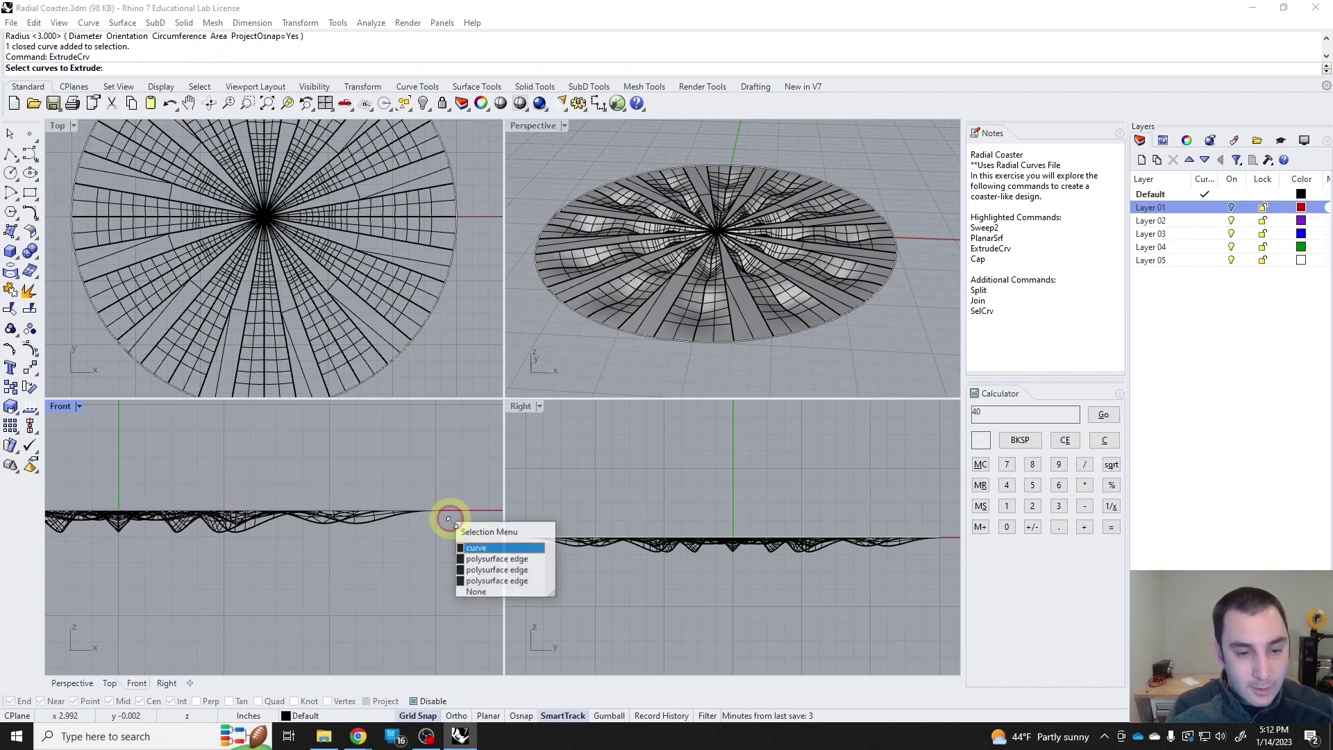
{"action": "left_click", "coordinate": [476, 548]}
{"action": "key", "text": "Return"}
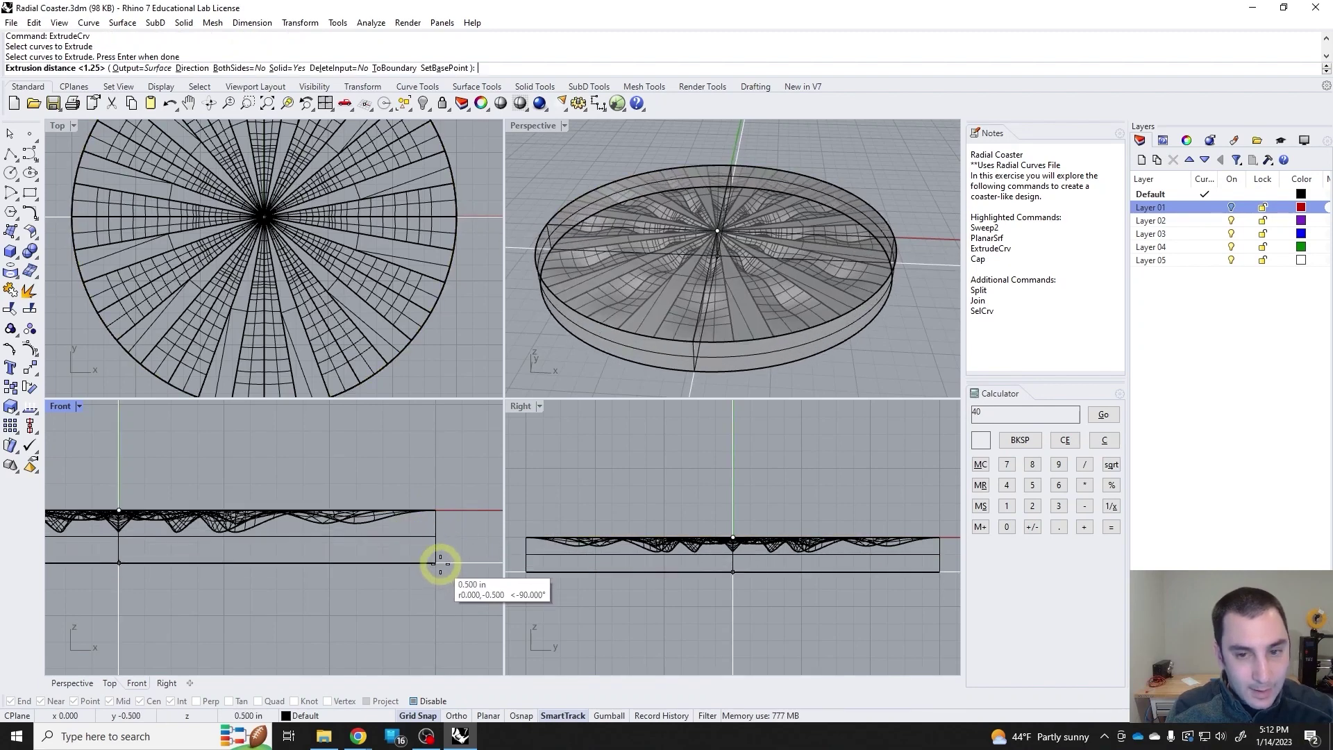
{"action": "left_click", "coordinate": [442, 564]}
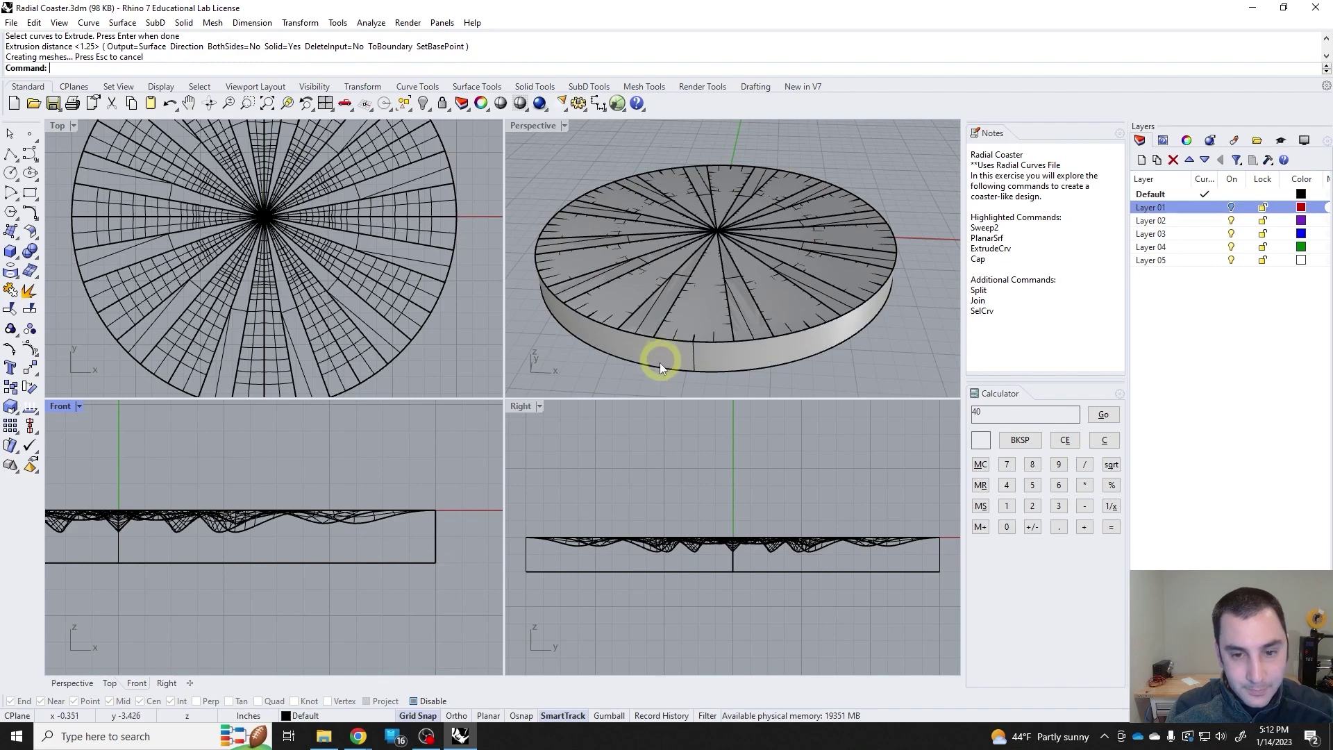
{"action": "key", "text": "ctrl+z"}
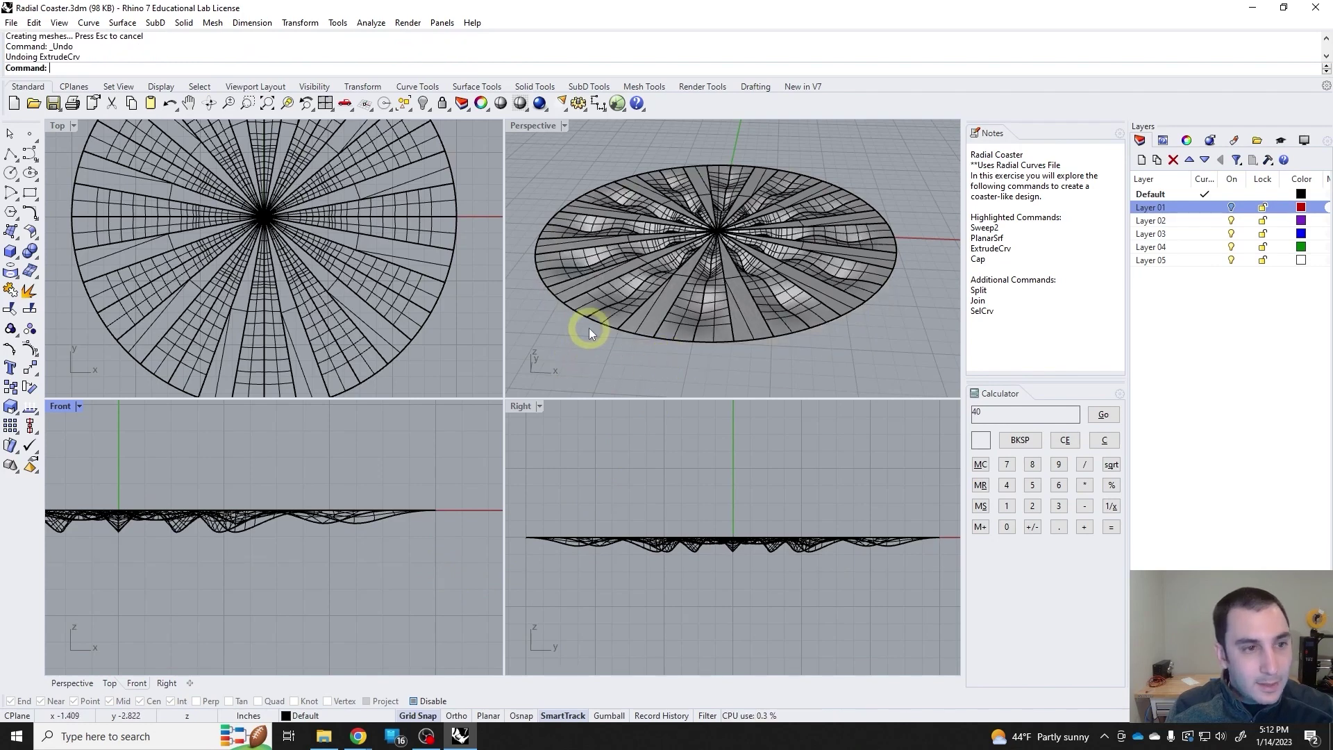
Extrude the rim circle about 0.5 inches downward with ExtrudeCrv and Solid=No to form the coaster's open side wall
{"action": "left_click", "coordinate": [589, 327]}
{"action": "left_click", "coordinate": [636, 360]}
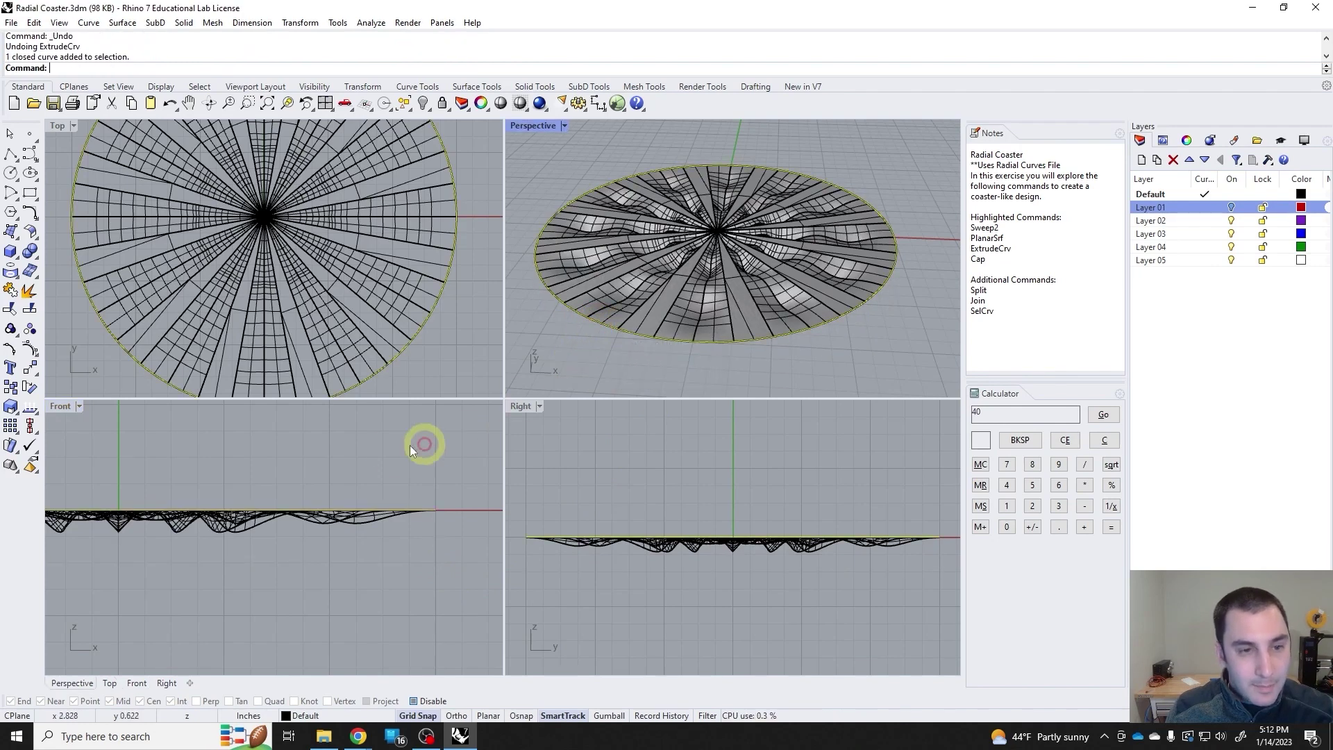
{"action": "right_click", "coordinate": [386, 467]}
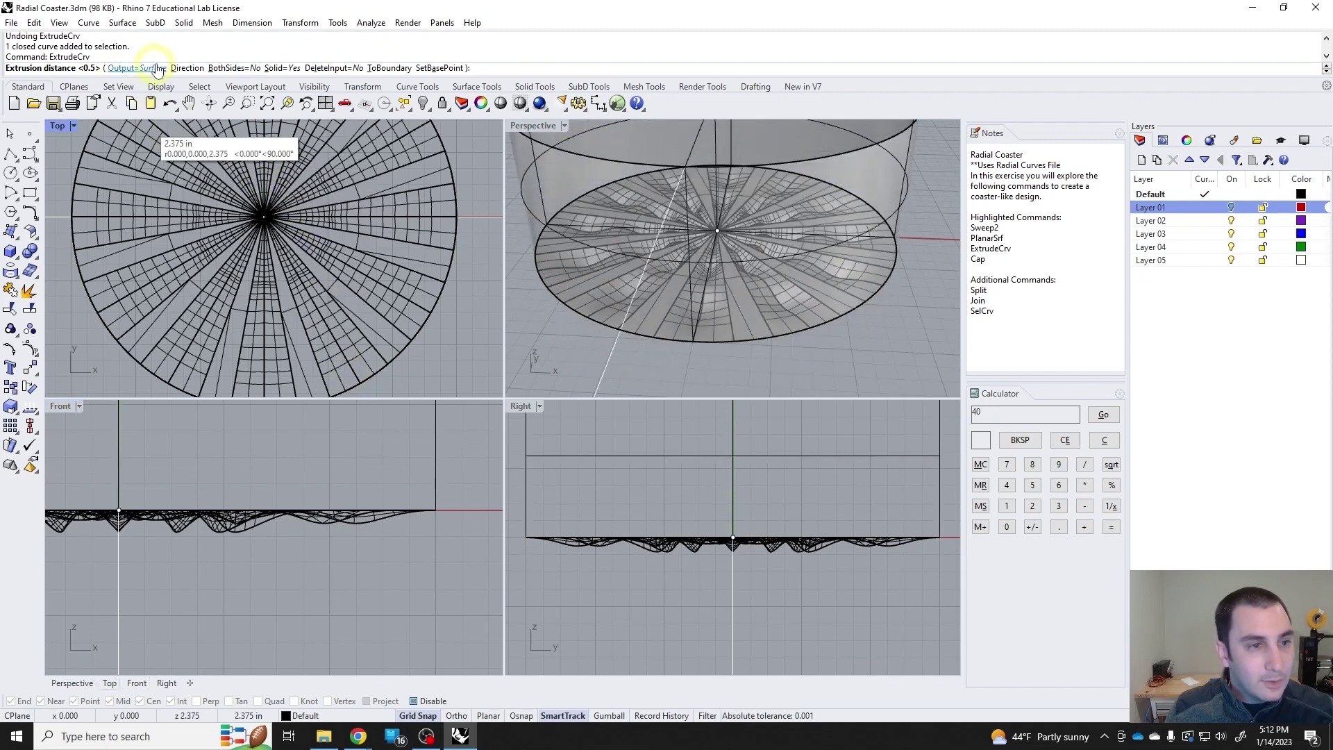
{"action": "left_click", "coordinate": [281, 68]}
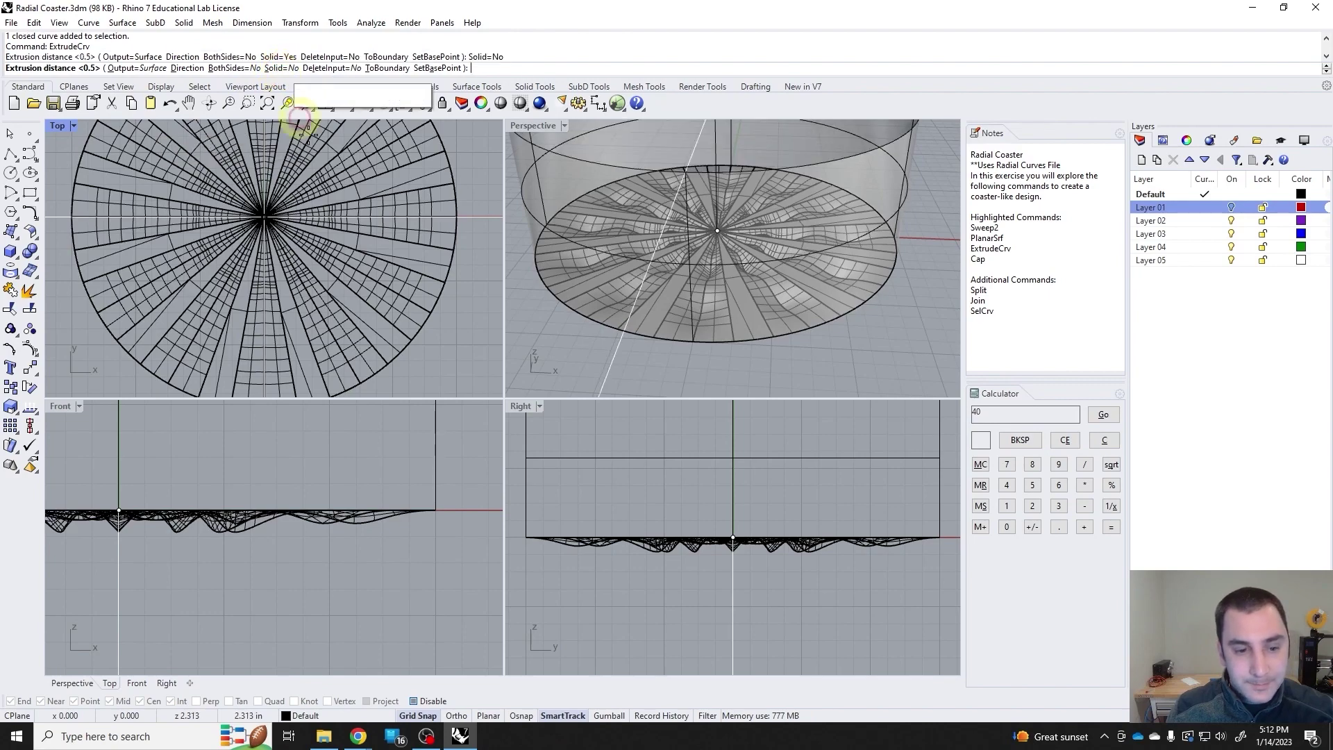
{"action": "left_click", "coordinate": [430, 562]}
Join the extruded side wall with the radial wedge polysurface and check the joined object's open underside
{"action": "right_click_drag", "start_coordinate": [691, 396], "coordinate": [868, 294]}
{"action": "left_click", "coordinate": [868, 294]}
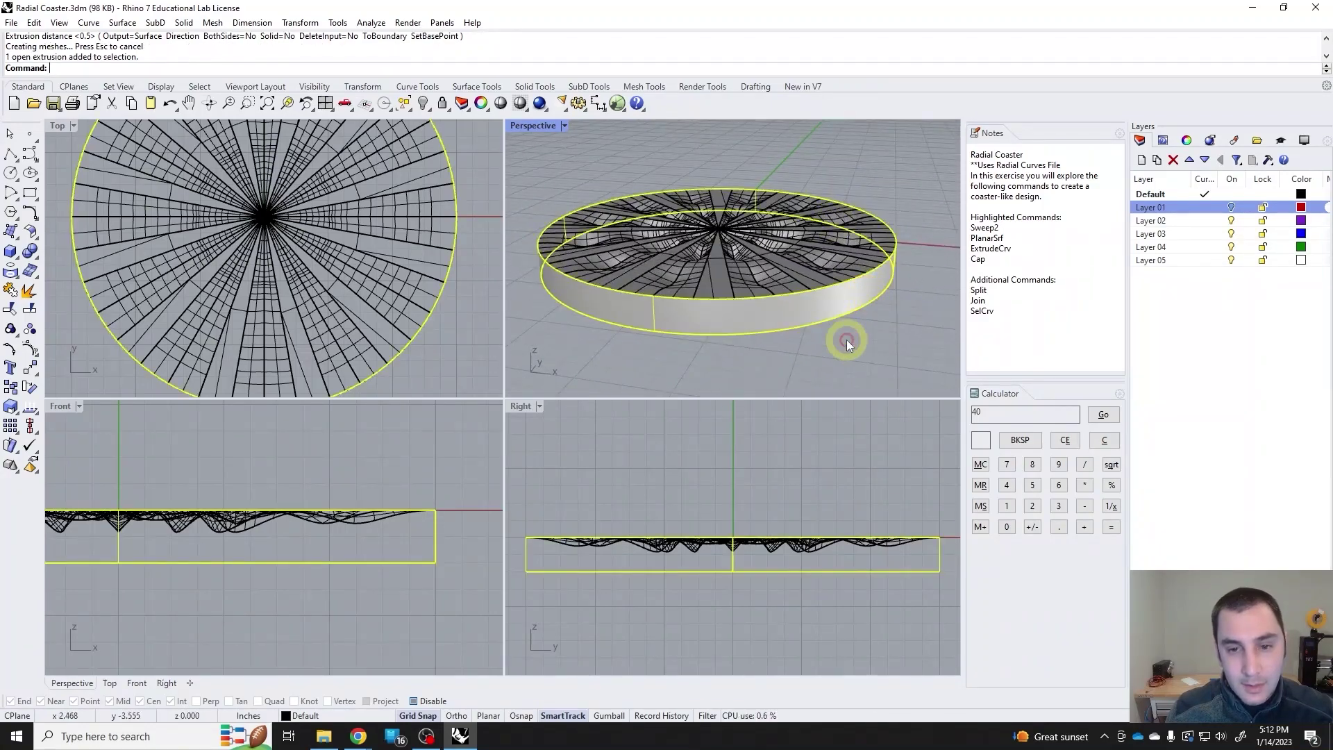
{"action": "left_click", "coordinate": [743, 319], "text": "shift"}
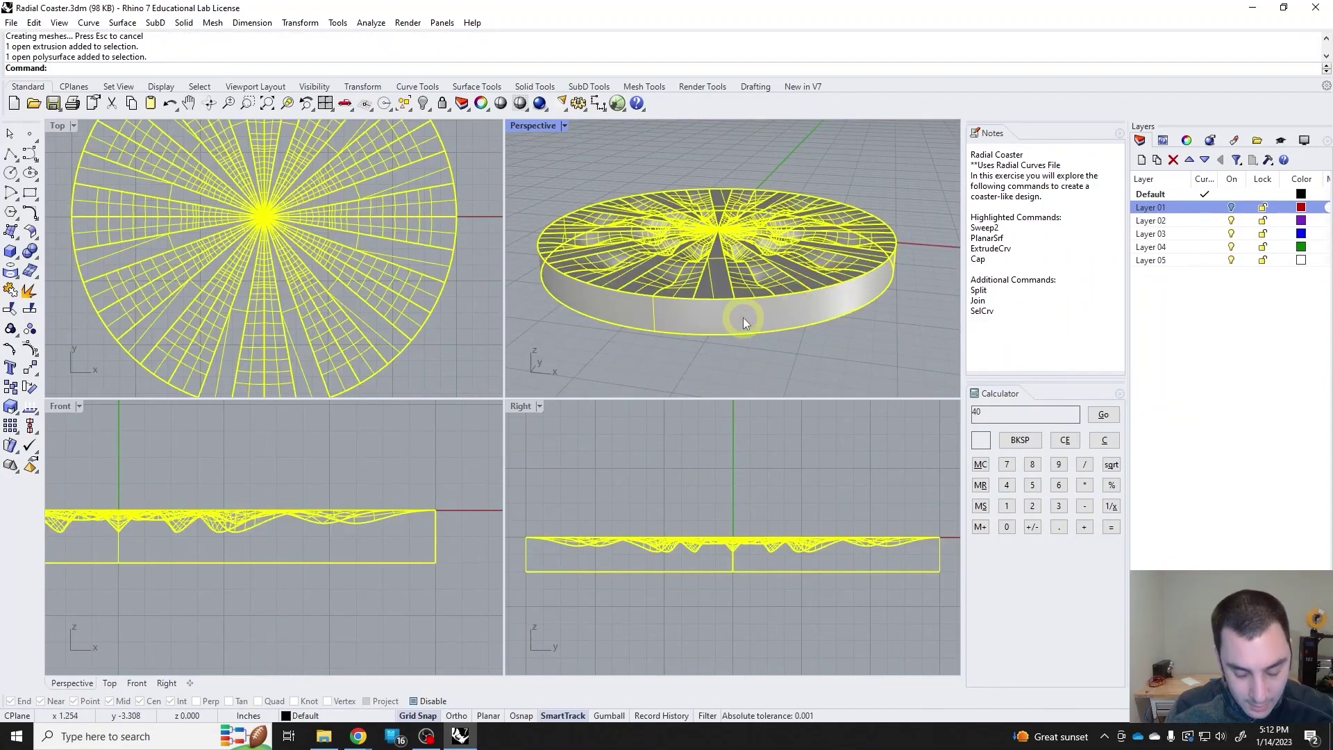
{"action": "key", "text": "ctrl+j"}
{"action": "left_click", "coordinate": [775, 340]}
{"action": "right_click_drag", "start_coordinate": [775, 340], "coordinate": [755, 311]}
{"action": "left_click", "coordinate": [701, 288]}
{"action": "left_click", "coordinate": [685, 313]}
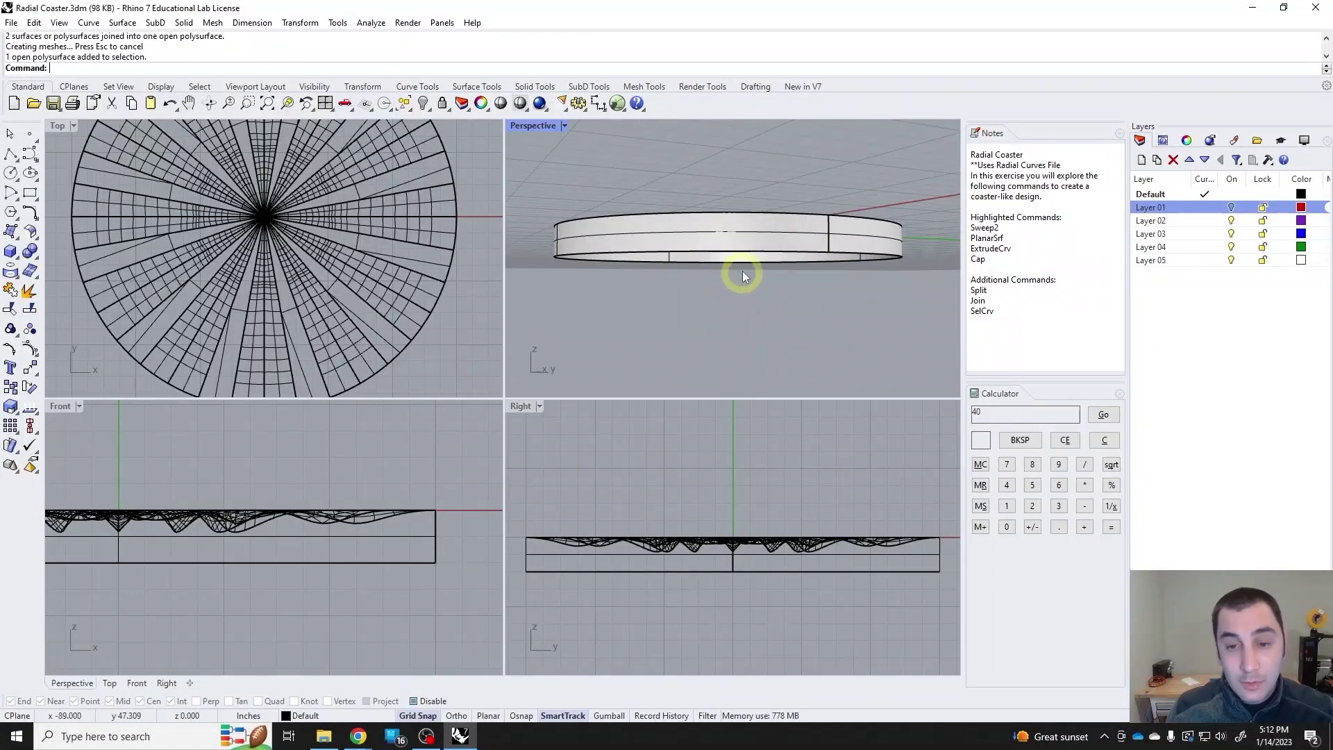
{"action": "left_click", "coordinate": [757, 251]}
{"action": "right_click_drag", "start_coordinate": [756, 251], "coordinate": [741, 271]}
{"action": "key", "text": "Escape"}
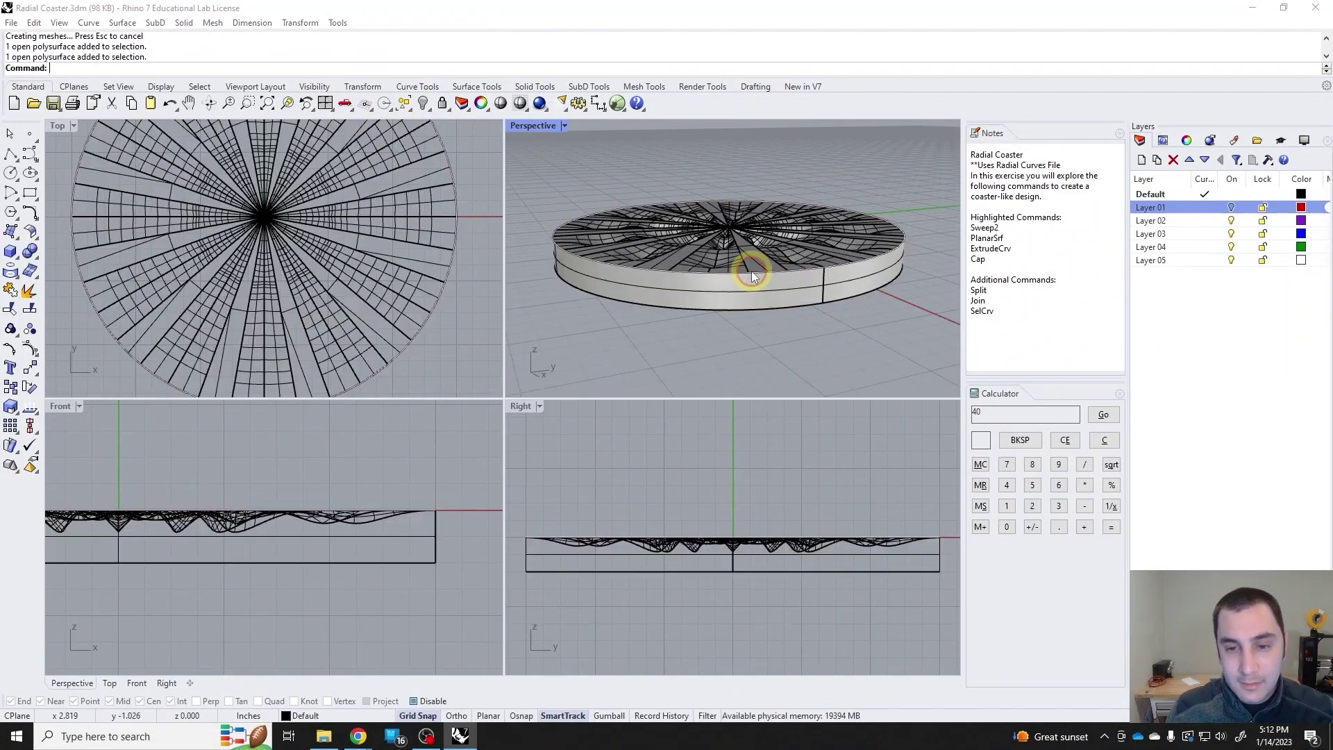
Move the rim circle straight down to the bottom edge of the coaster's side wall
{"action": "left_click", "coordinate": [754, 277]}
{"action": "left_click", "coordinate": [793, 309]}
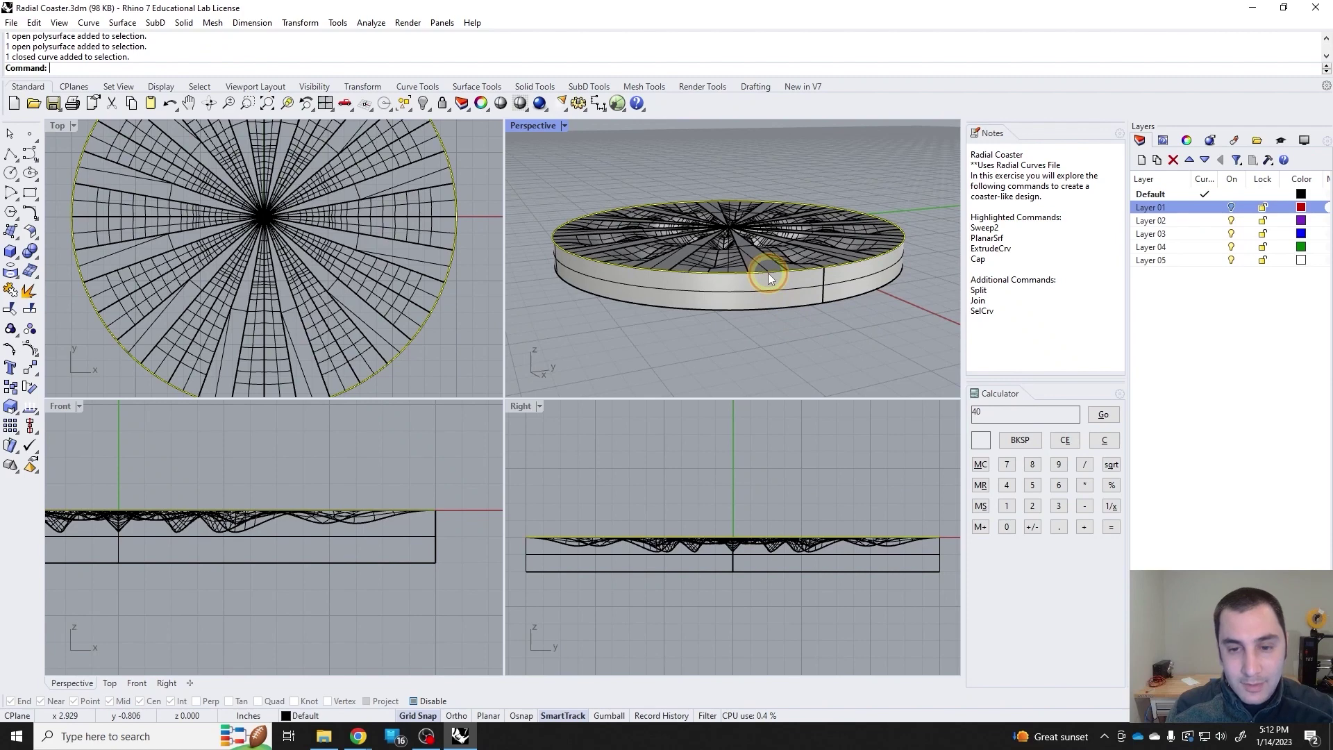
{"action": "left_click_drag", "start_coordinate": [768, 277], "coordinate": [784, 315]}
{"action": "key", "text": "ctrl+z"}
{"action": "left_click_drag", "start_coordinate": [430, 512], "coordinate": [416, 563]}
{"action": "right_click_drag", "start_coordinate": [690, 333], "coordinate": [595, 276]}
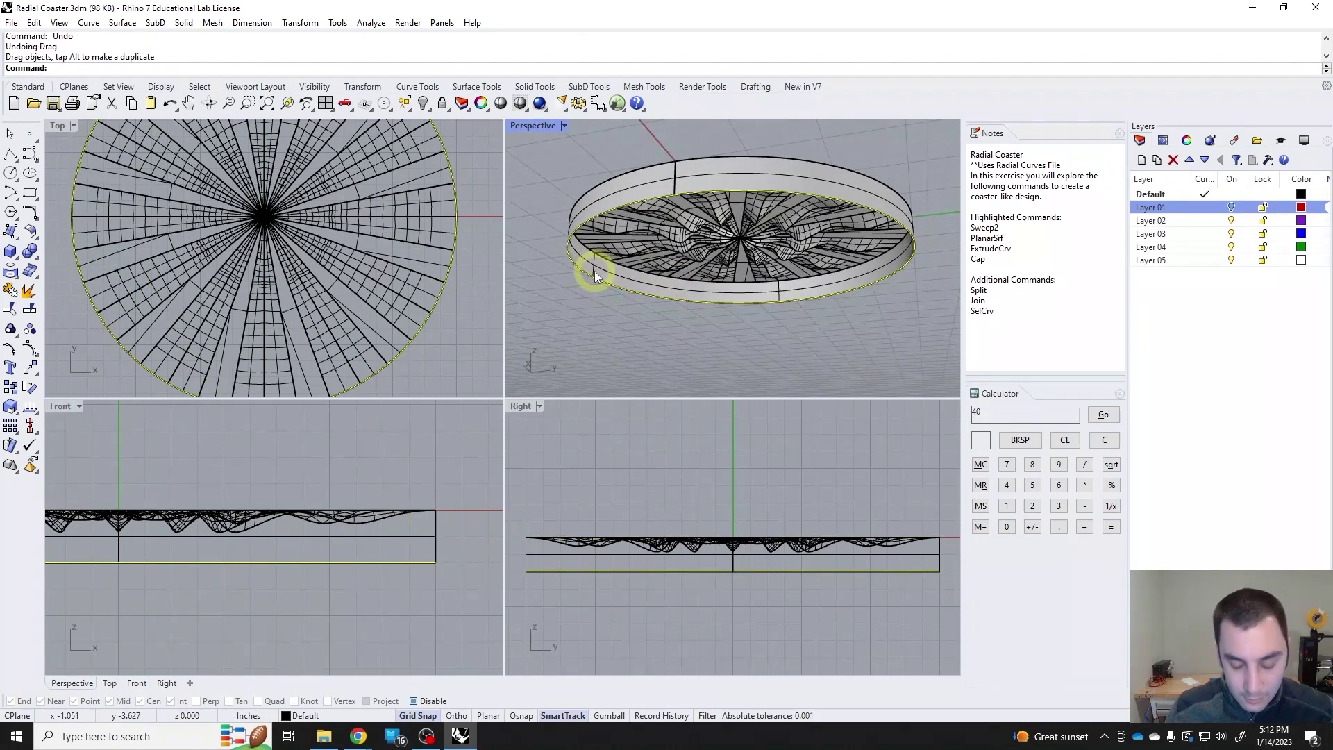
Try closing the coaster's open bottom with a PlanarSrf surface from the lowered circle, and undo that surface
{"action": "type", "text": "arSrf"}
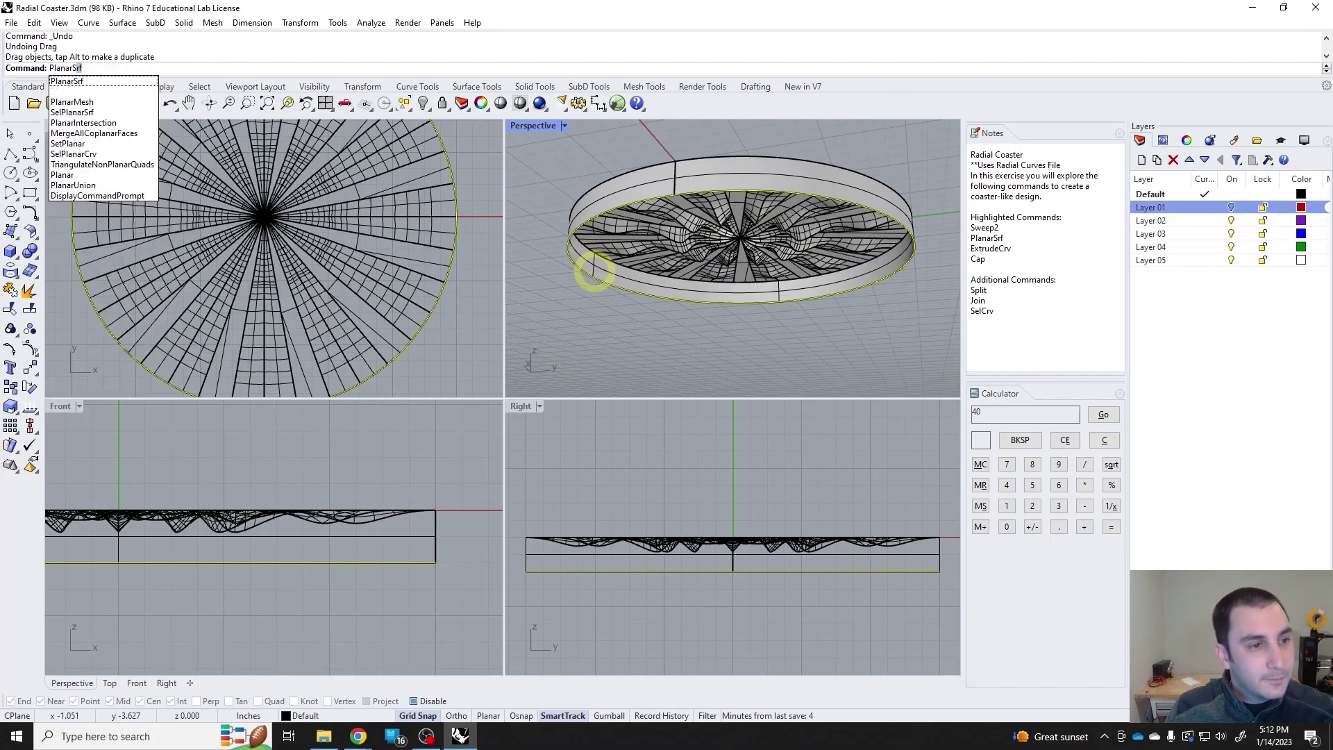
{"action": "key", "text": "Return"}
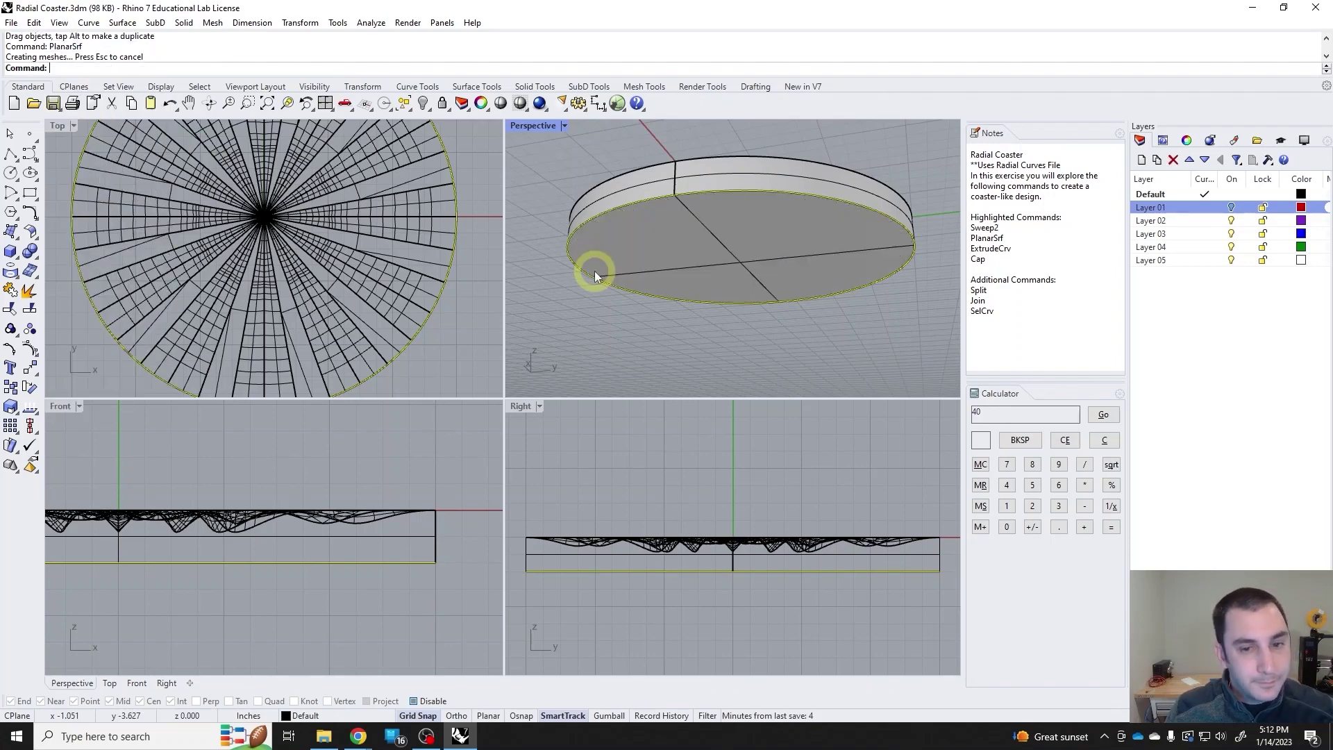
{"action": "left_click", "coordinate": [594, 270]}
{"action": "left_click", "coordinate": [639, 180], "text": "shift"}
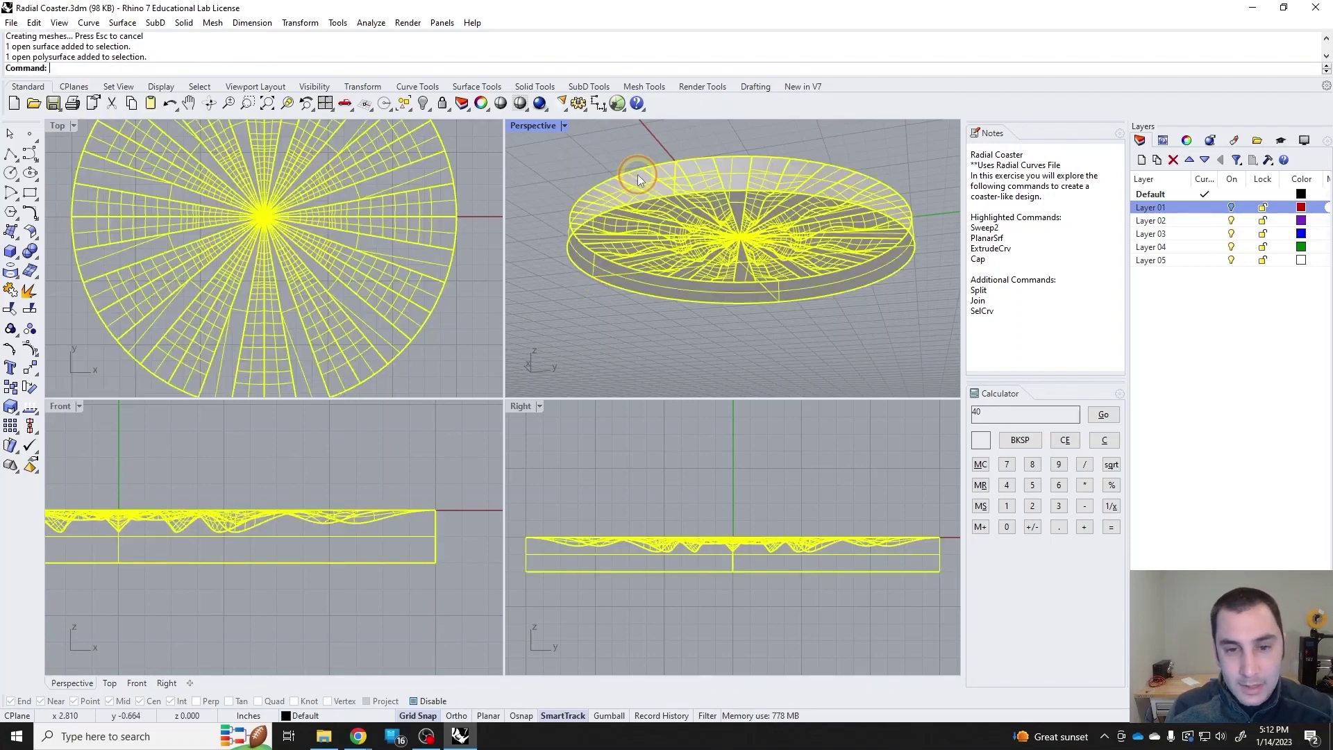
{"action": "key", "text": "ctrl+z"}
Close the open bottom of the joined coaster polysurface with the Cap command
{"action": "right_click_drag", "start_coordinate": [637, 360], "coordinate": [685, 265]}
{"action": "left_click", "coordinate": [697, 326]}
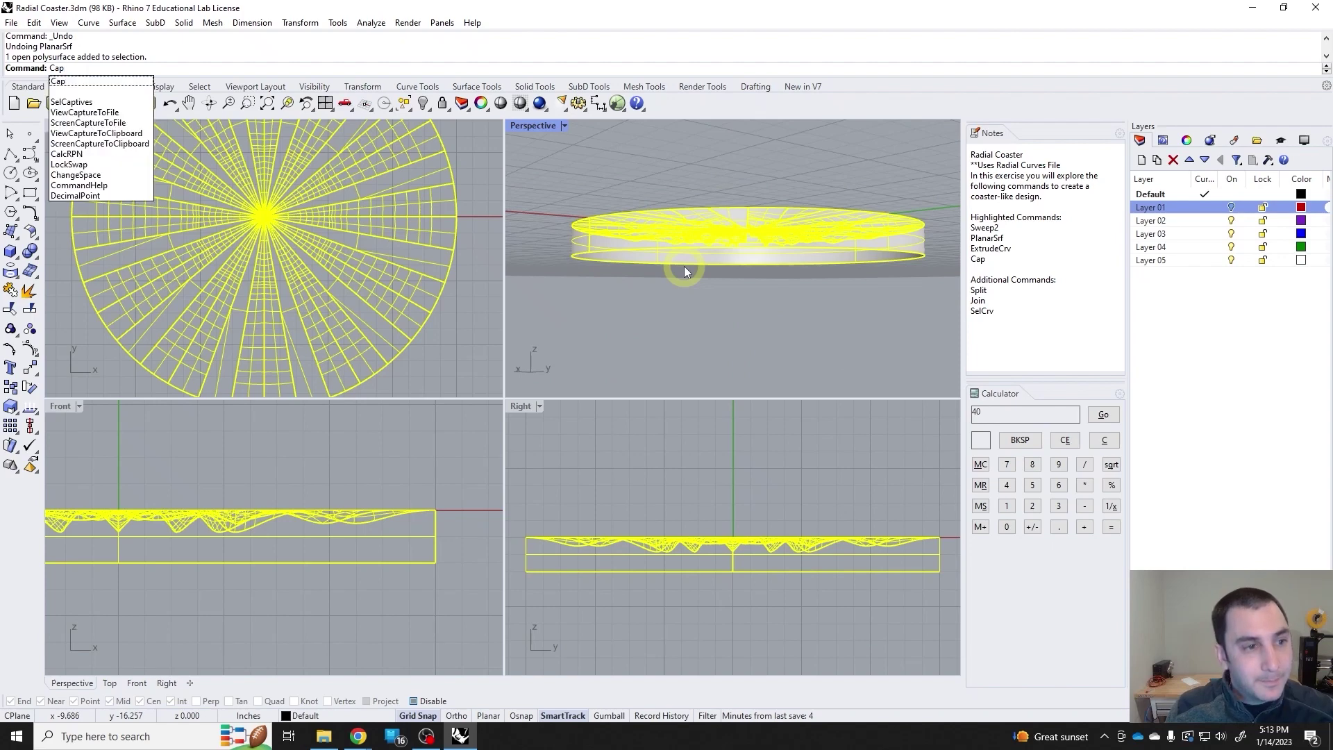
{"action": "type", "text": "Cap"}
{"action": "key", "text": "Return"}
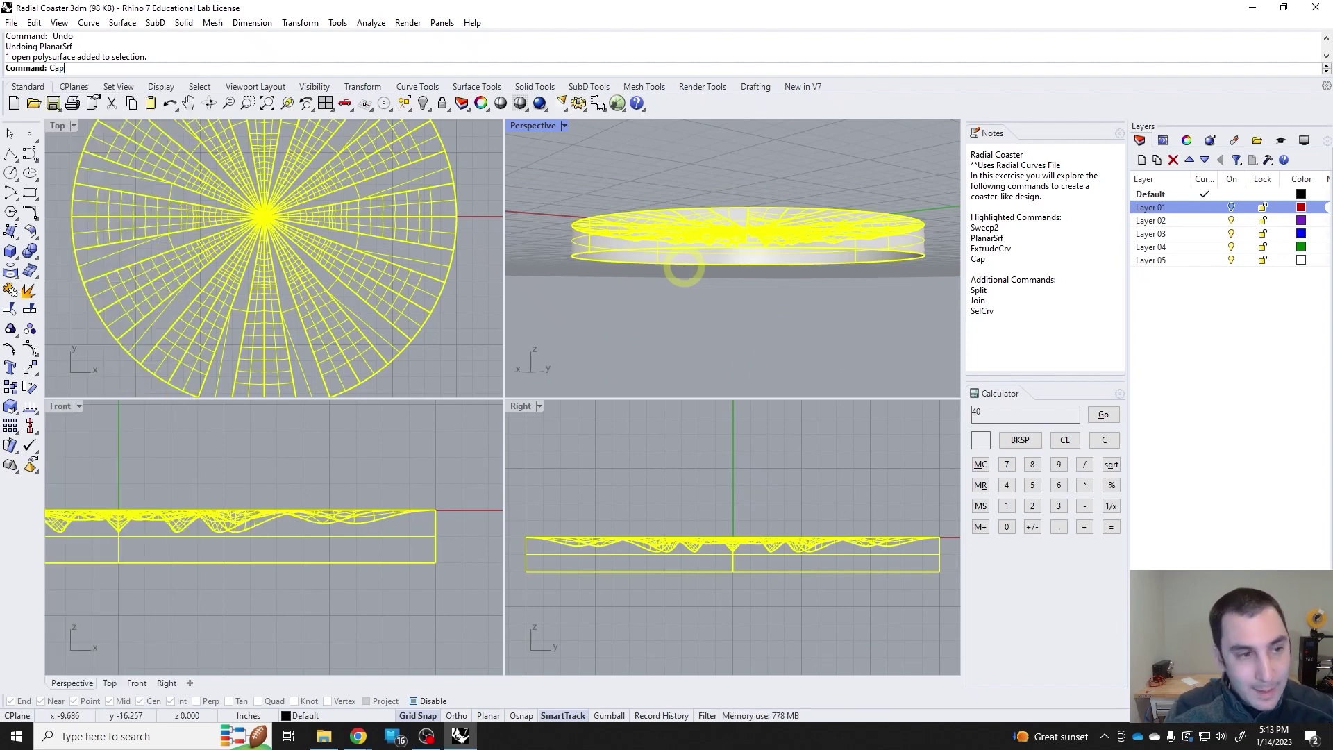
Examine the capped coaster from below and above, and check that it selects as one closed object
{"action": "left_click", "coordinate": [722, 285]}
{"action": "right_click_drag", "start_coordinate": [722, 285], "coordinate": [683, 217]}
{"action": "mouse_move", "coordinate": [684, 274]}
{"action": "right_mouse_down"}
{"action": "mouse_move", "coordinate": [722, 336]}
{"action": "mouse_move", "coordinate": [740, 265]}
{"action": "mouse_move", "coordinate": [757, 304]}
{"action": "mouse_move", "coordinate": [677, 290]}
{"action": "right_mouse_up"}
{"action": "left_click", "coordinate": [739, 265]}
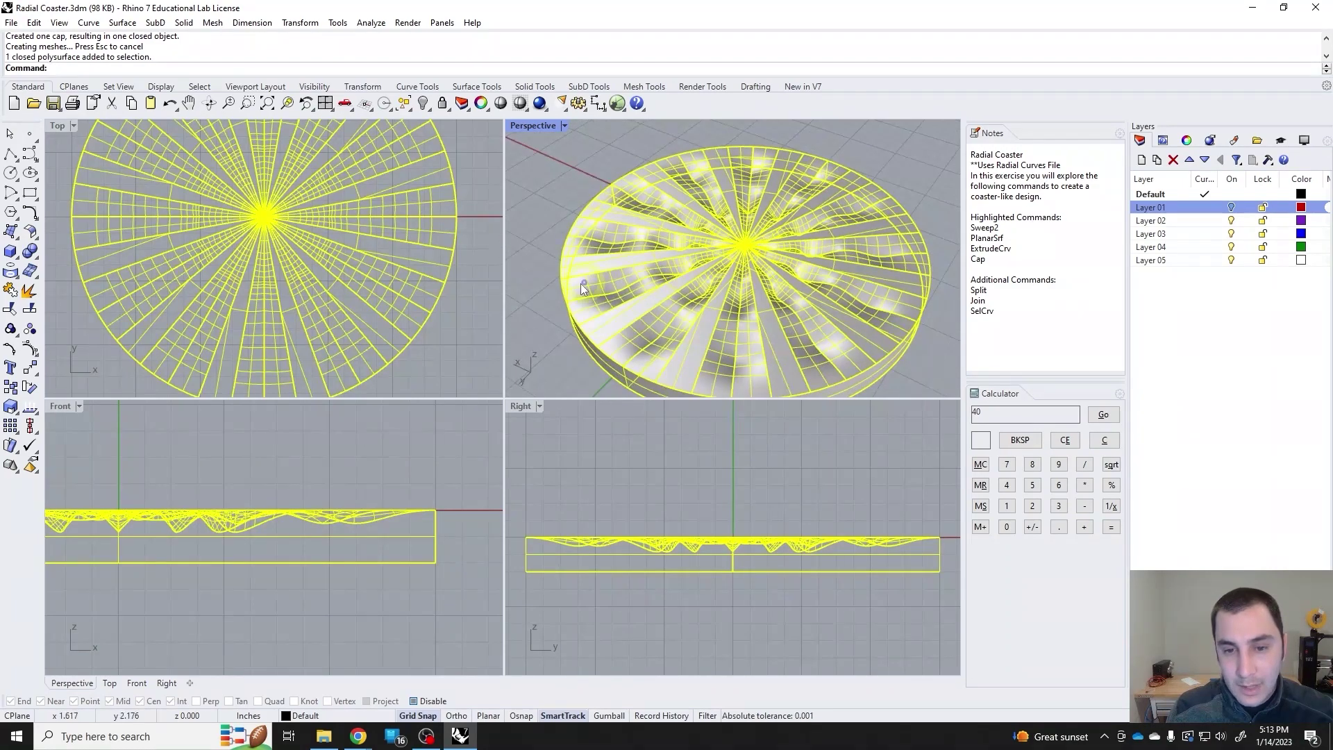
{"action": "right_click_drag", "start_coordinate": [567, 306], "coordinate": [545, 277], "text": "shift"}
{"action": "scroll", "coordinate": [545, 277], "scroll_direction": "down", "scroll_amount": 4}
{"action": "left_click", "coordinate": [564, 323]}
{"action": "right_click_drag", "start_coordinate": [573, 330], "coordinate": [711, 299], "text": "shift"}
{"action": "scroll", "coordinate": [675, 259], "scroll_direction": "up", "scroll_amount": 4}
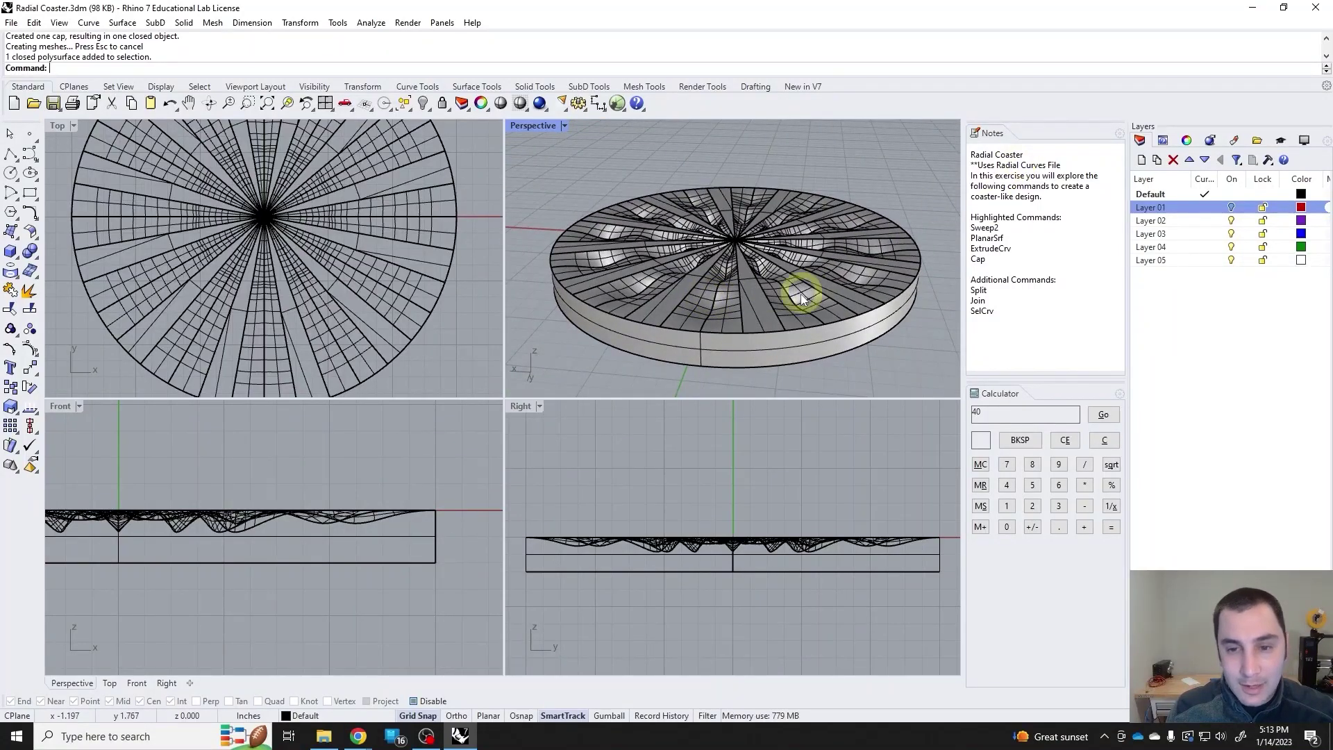
{"action": "right_click_drag", "start_coordinate": [797, 289], "coordinate": [846, 376]}
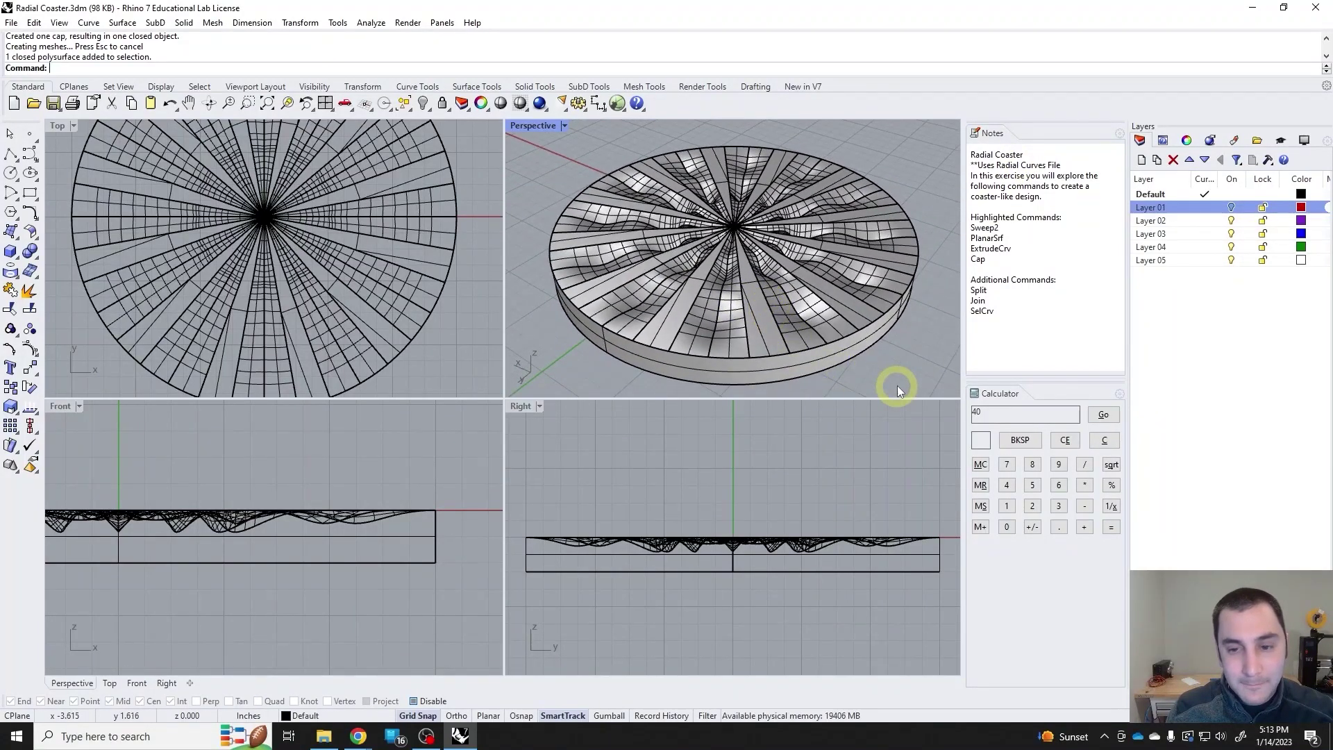